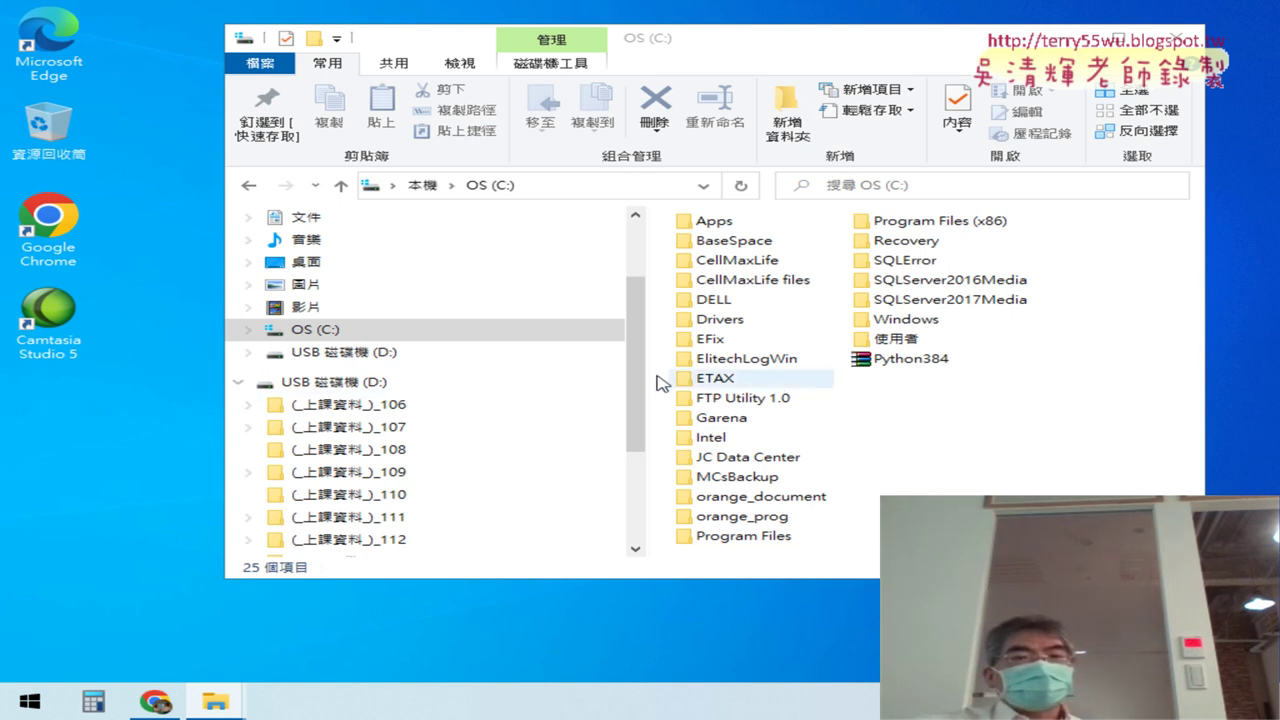
Extract the Python384 archive directly into the C: drive root with WinRAR, allowing it to make changes.
{"action": "left_click", "coordinate": [885, 365]}
{"action": "right_click", "coordinate": [885, 365]}
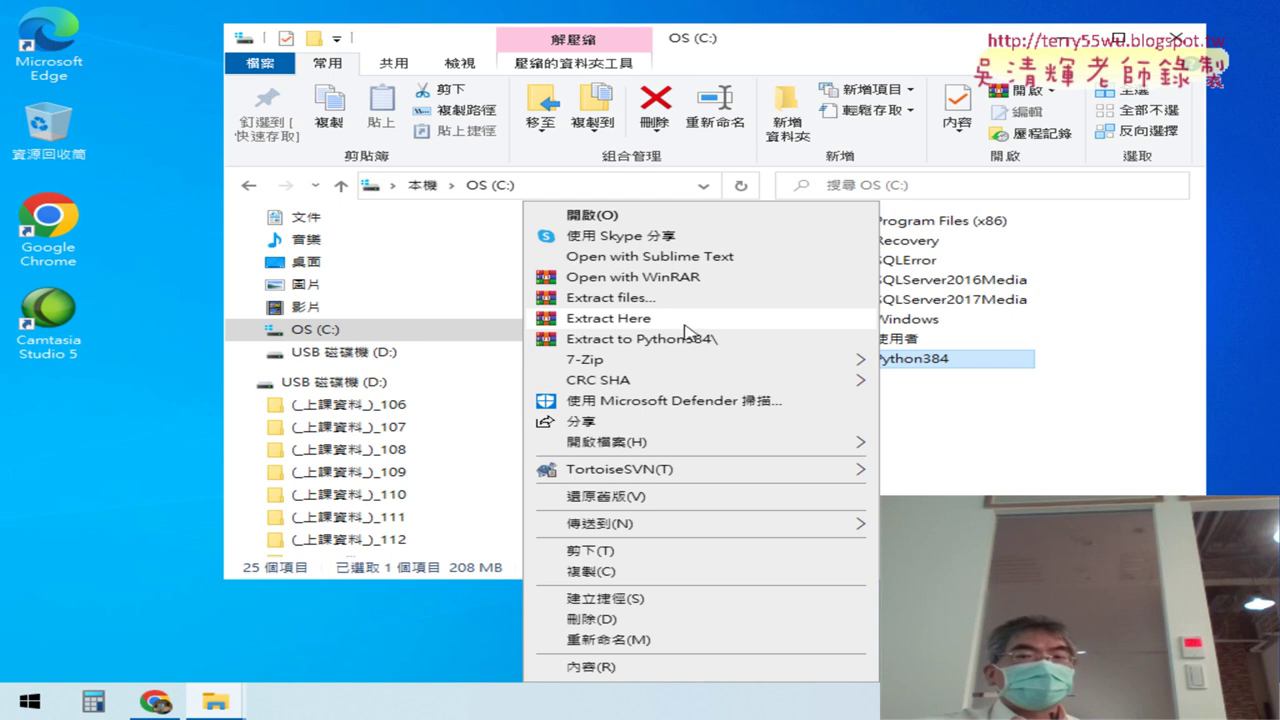
{"action": "left_click", "coordinate": [624, 320]}
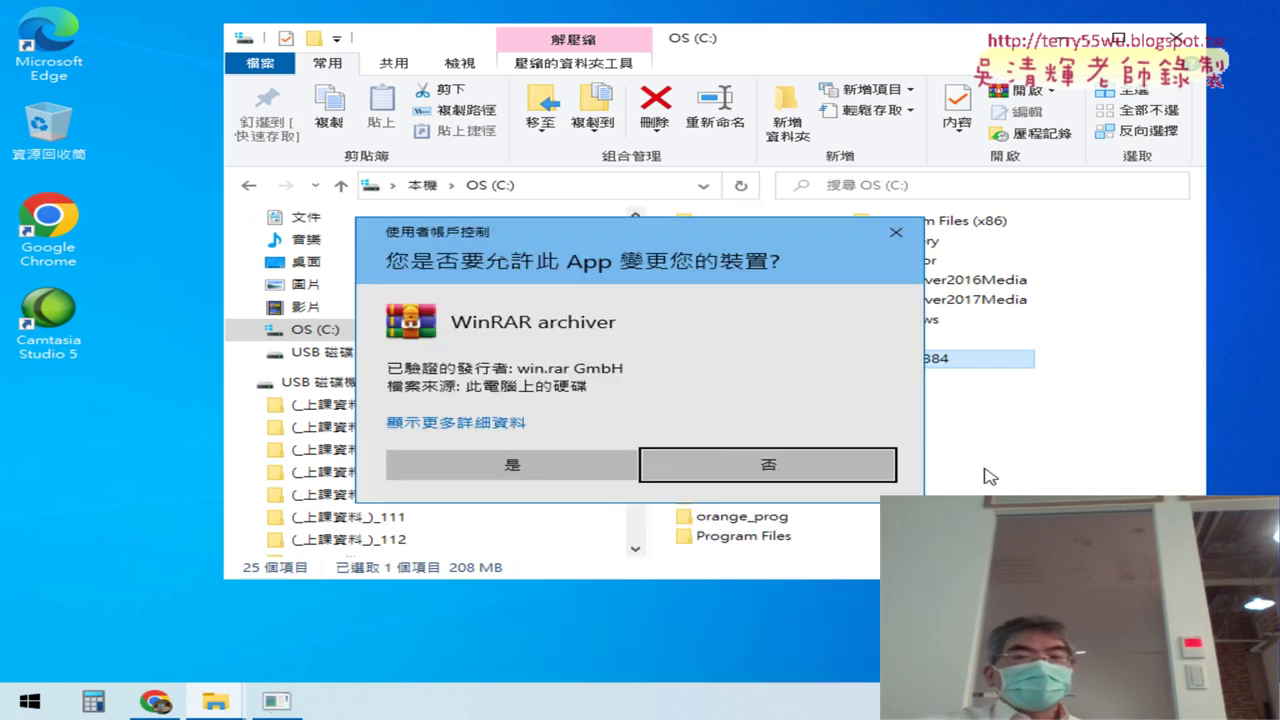
{"action": "left_click", "coordinate": [508, 466]}
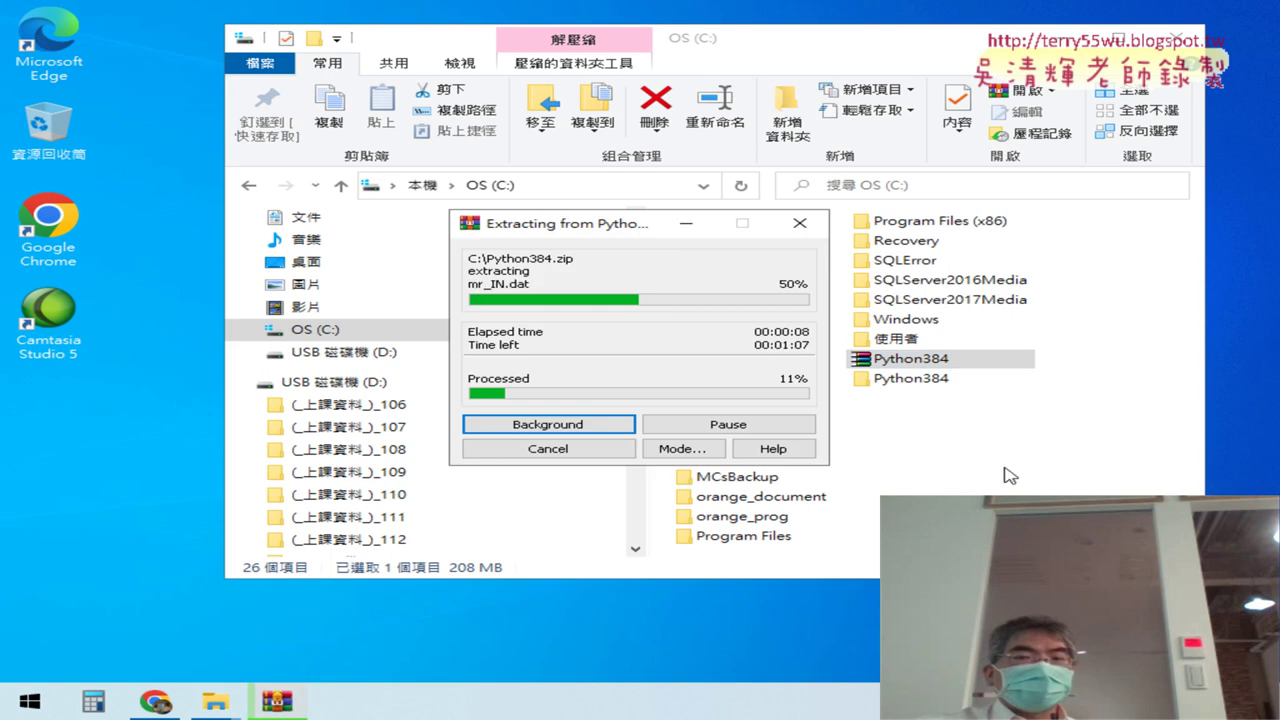
Open the new Python384 folder with a narrower navigation pane and check the progress of the running extraction.
{"action": "left_click", "coordinate": [943, 386]}
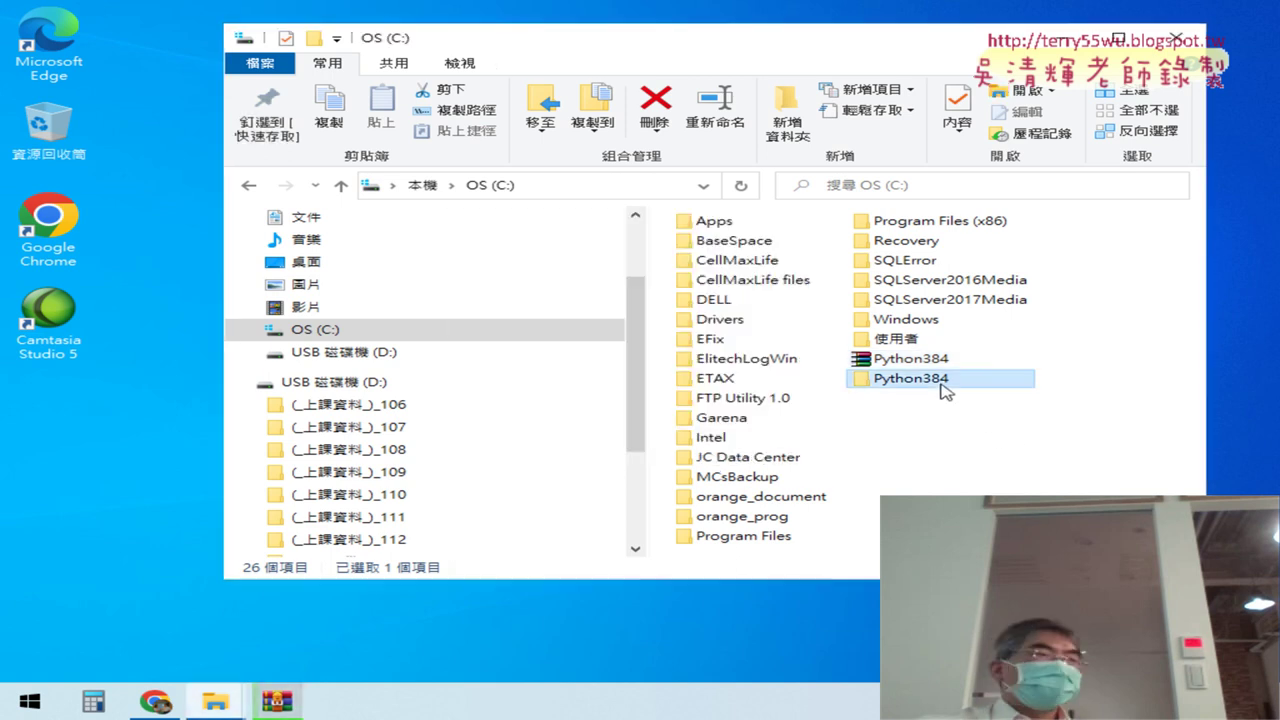
{"action": "double_click", "coordinate": [943, 386]}
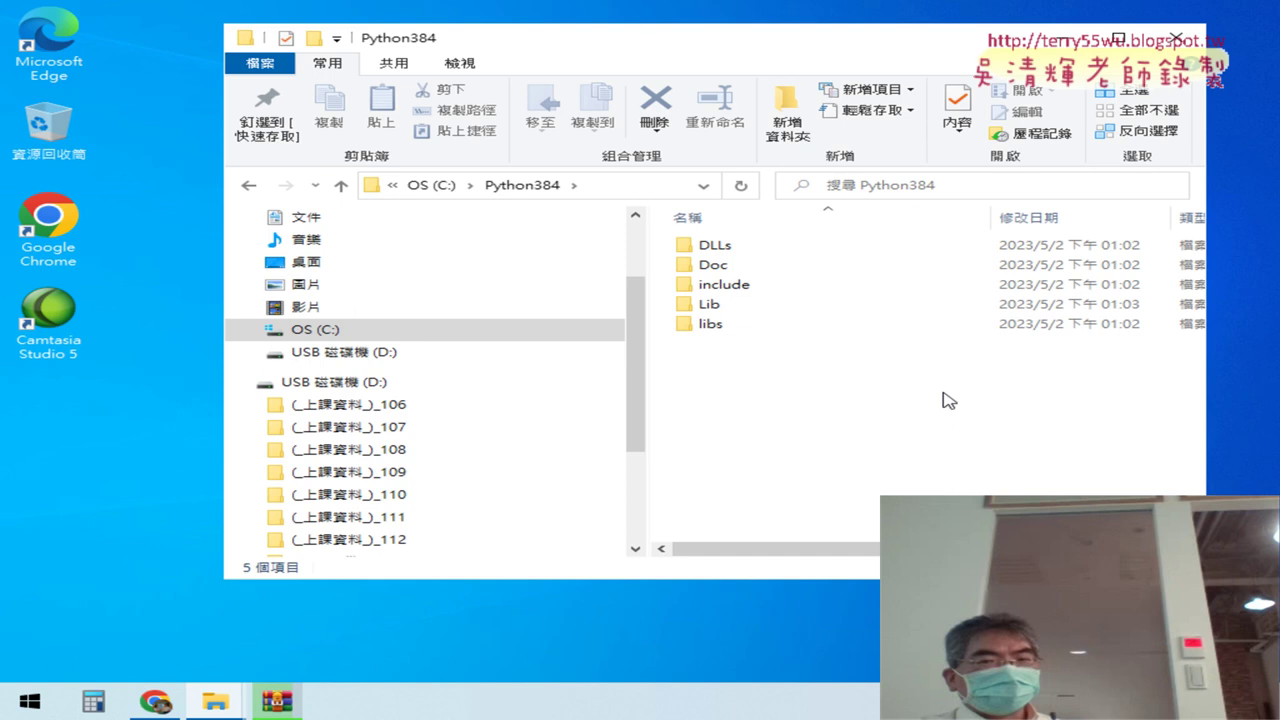
{"action": "left_click", "coordinate": [740, 185]}
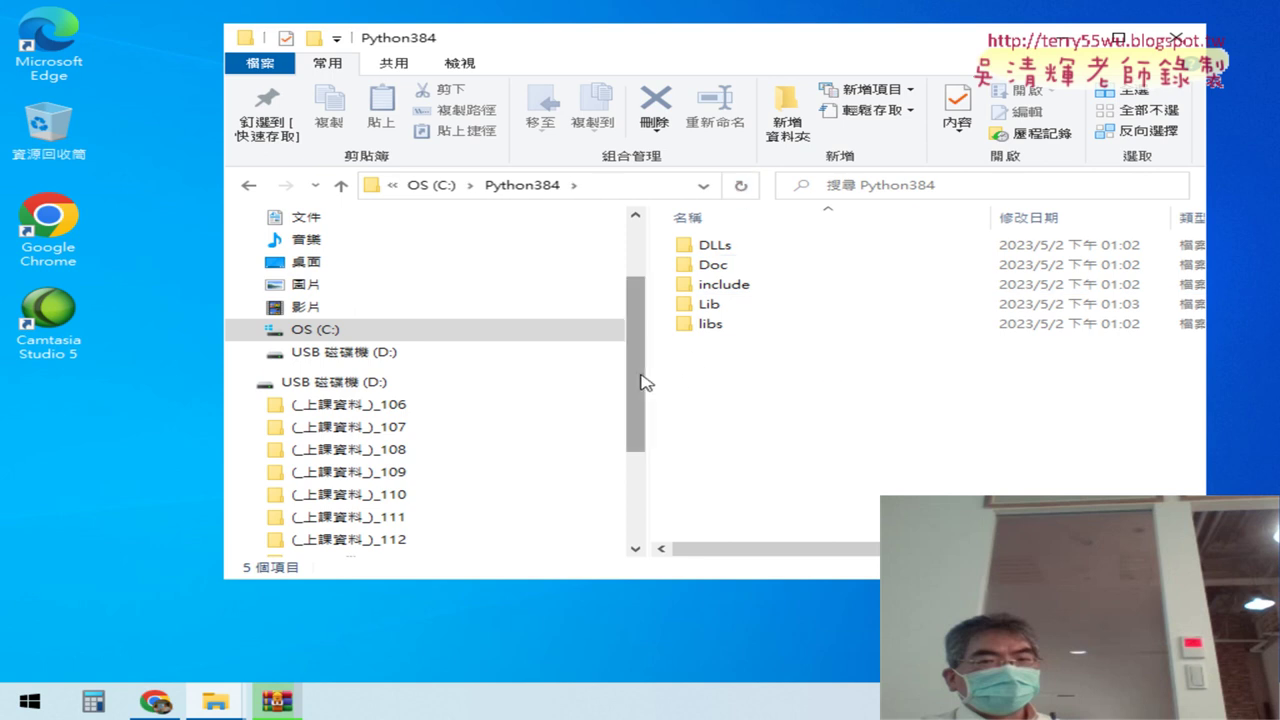
{"action": "left_click_drag", "start_coordinate": [648, 374], "coordinate": [440, 372]}
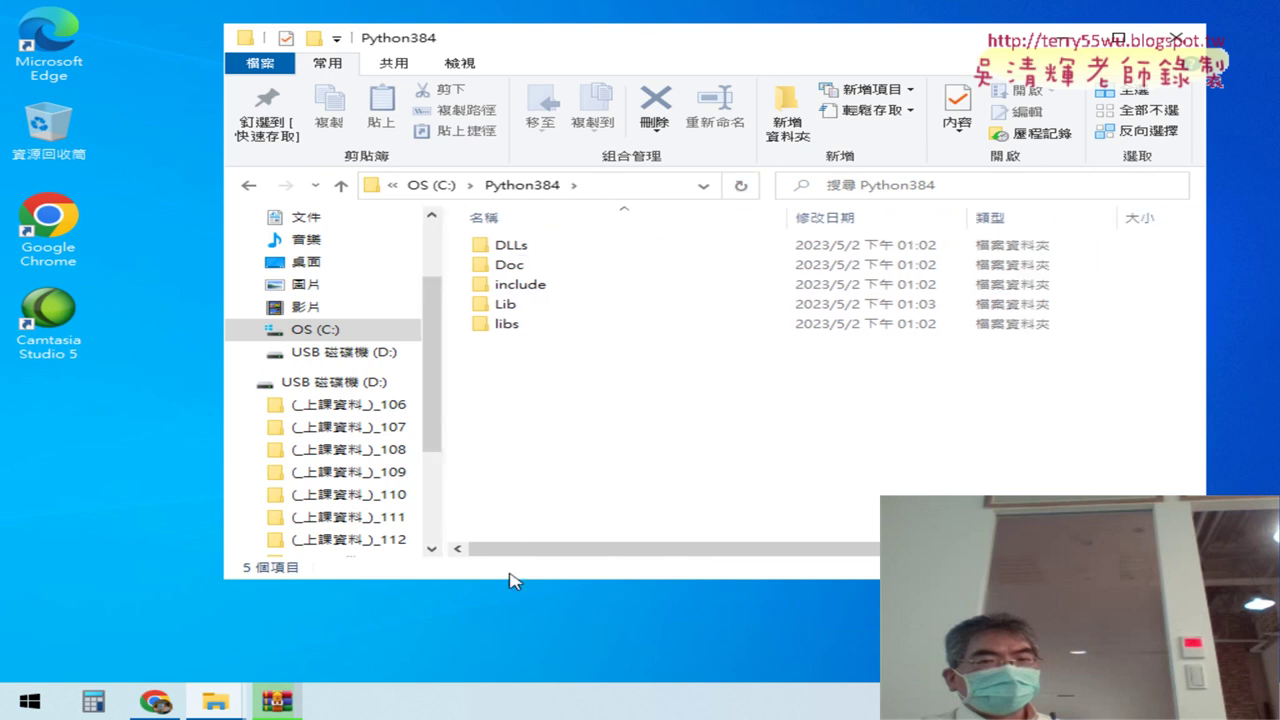
{"action": "left_click", "coordinate": [278, 700]}
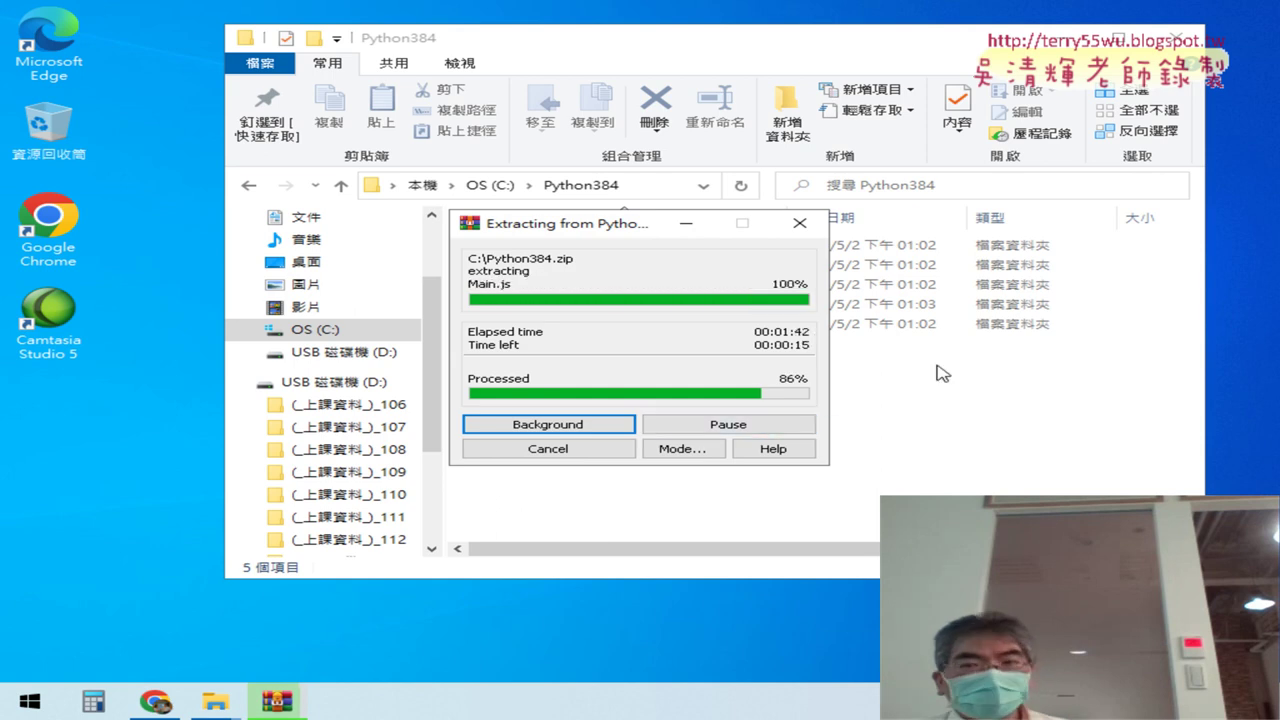
Return to the C: drive root and show its contents in details view in a maximized window.
{"action": "left_click", "coordinate": [488, 192]}
{"action": "left_click", "coordinate": [488, 190]}
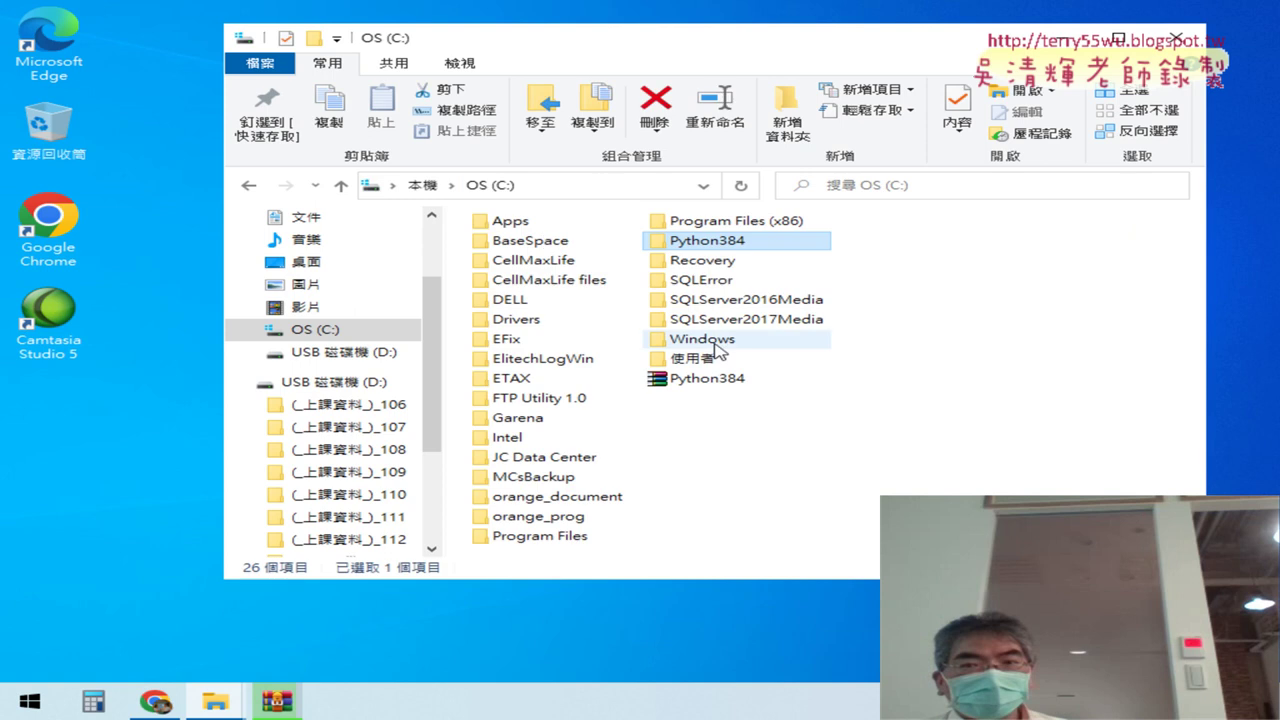
{"action": "left_click", "coordinate": [746, 384]}
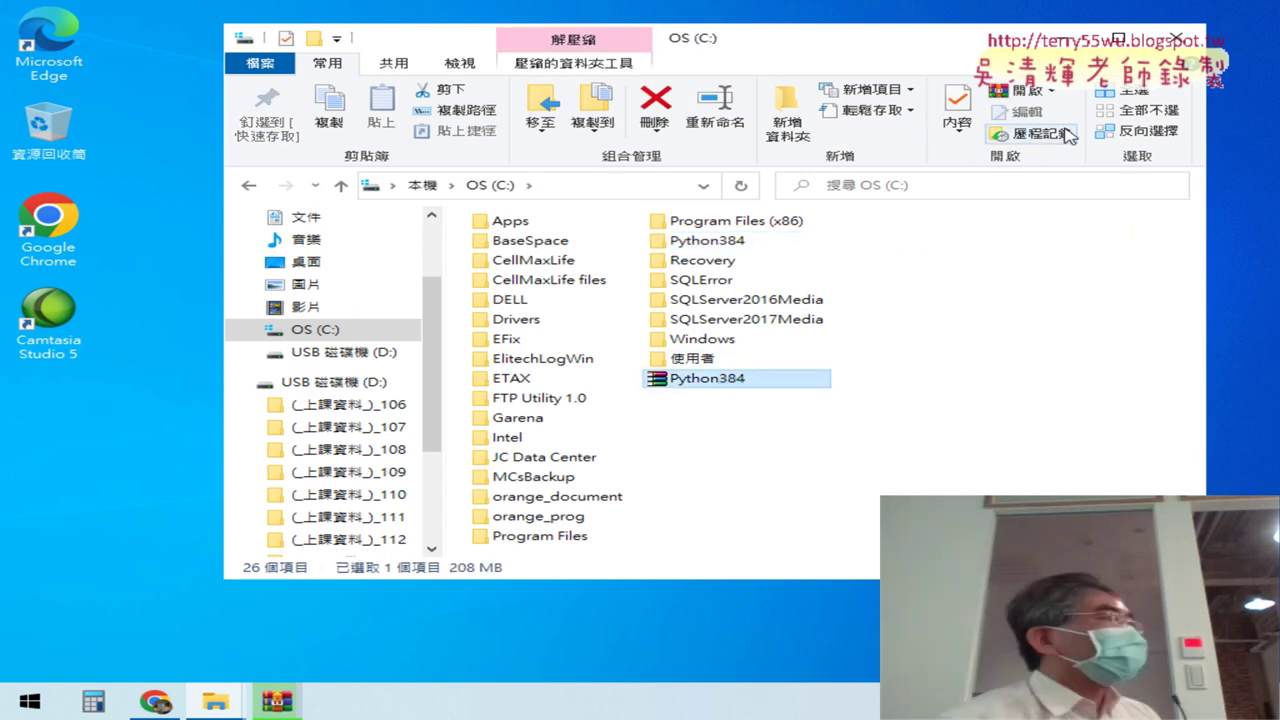
{"action": "left_click", "coordinate": [456, 63]}
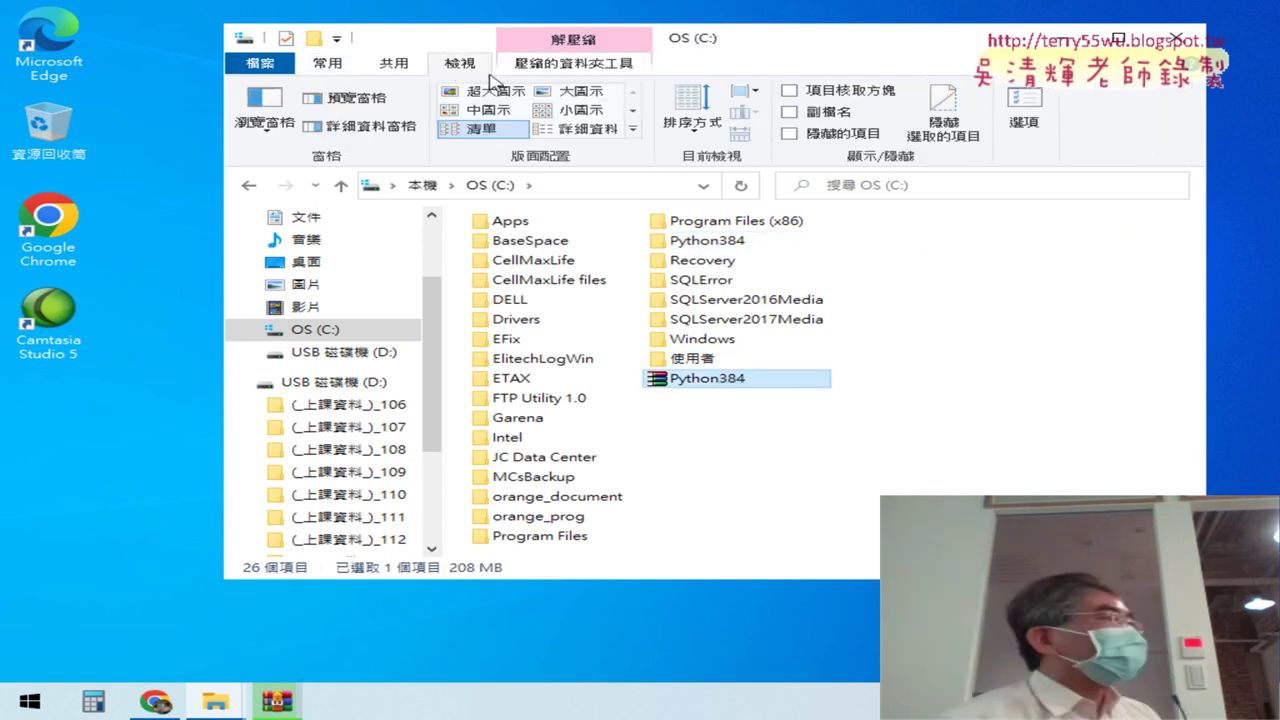
{"action": "left_click", "coordinate": [578, 129]}
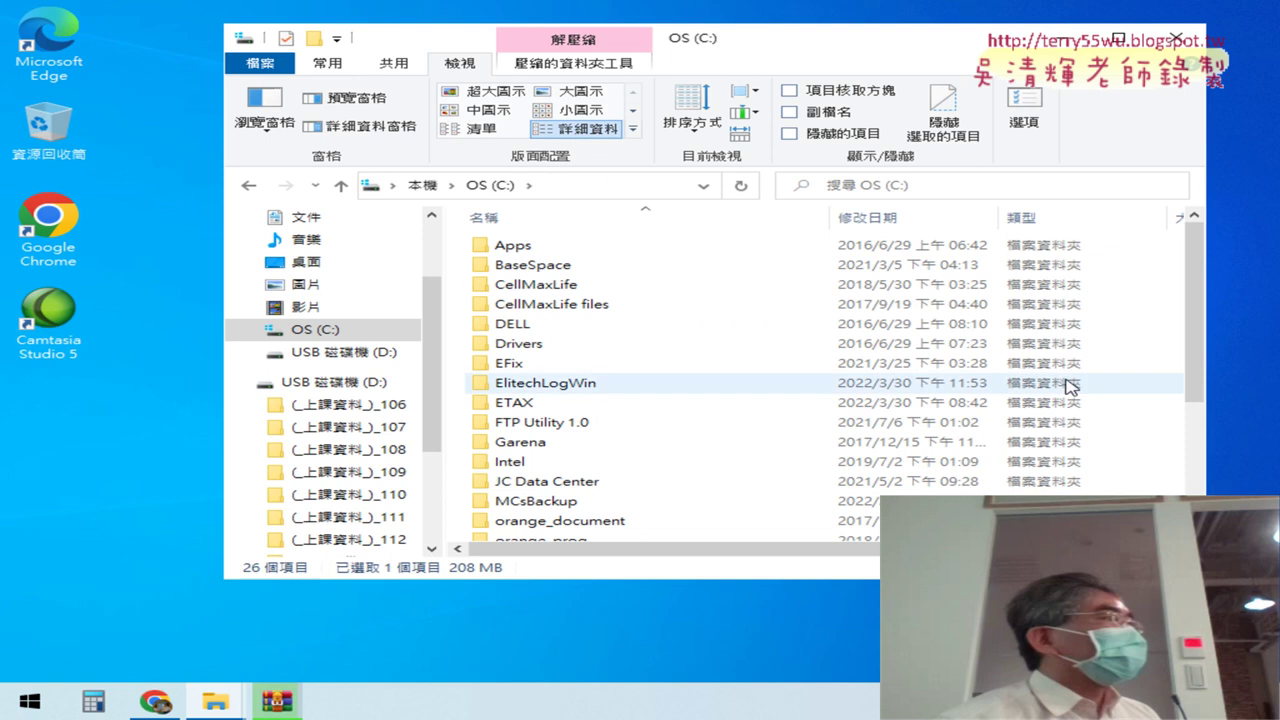
{"action": "scroll", "coordinate": [640, 385], "scroll_direction": "down", "scroll_amount": 3}
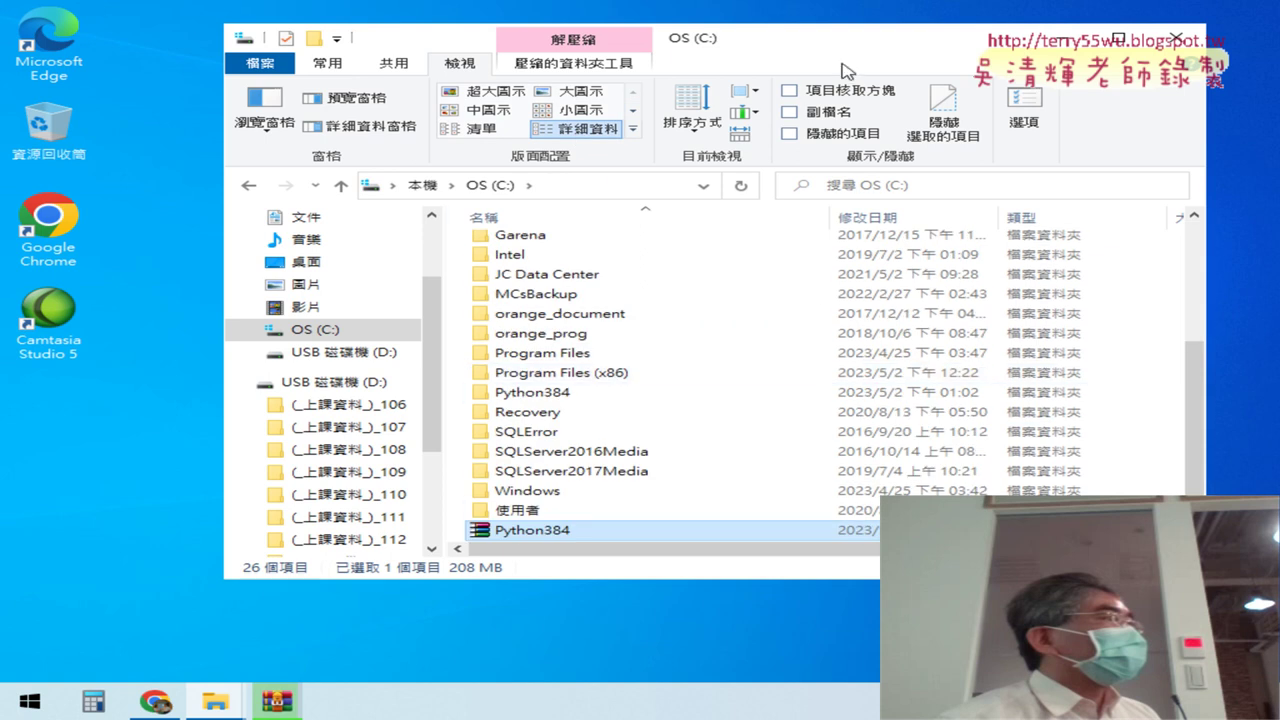
{"action": "key", "text": "super+Up"}
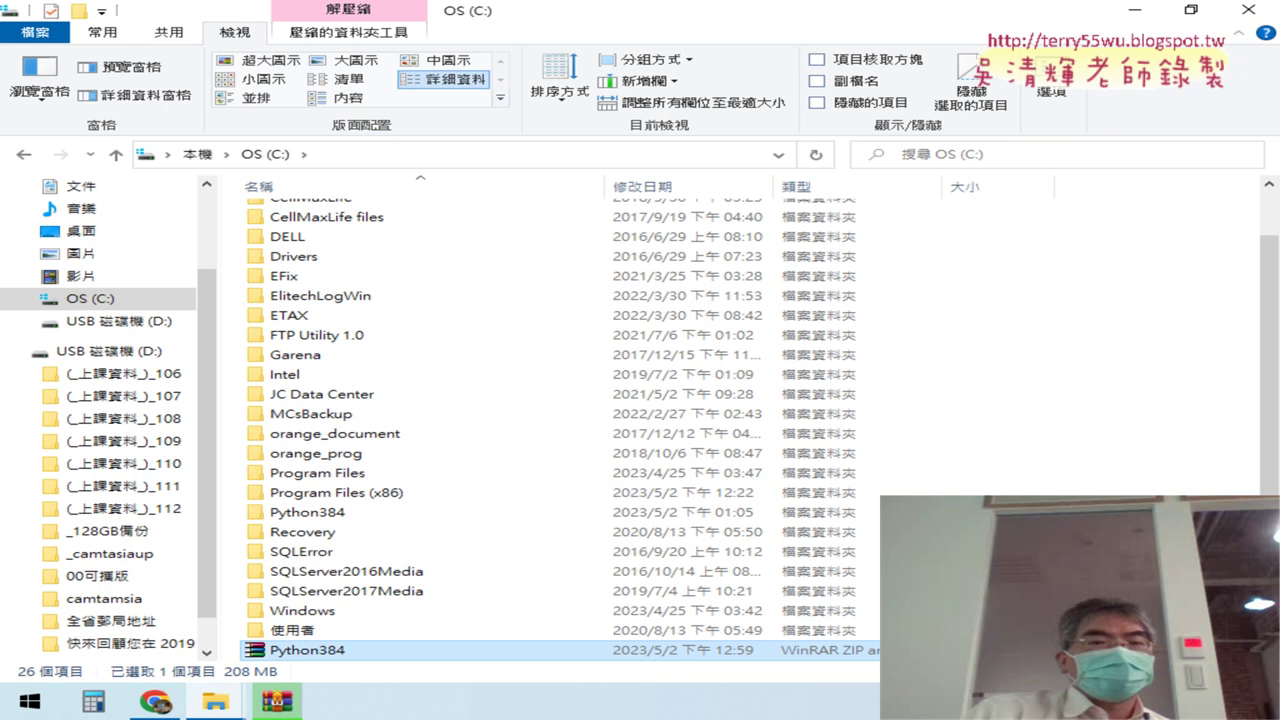
Open the Scripts folder inside C:\Python384 and select the spyder3 application.
{"action": "double_click", "coordinate": [307, 512]}
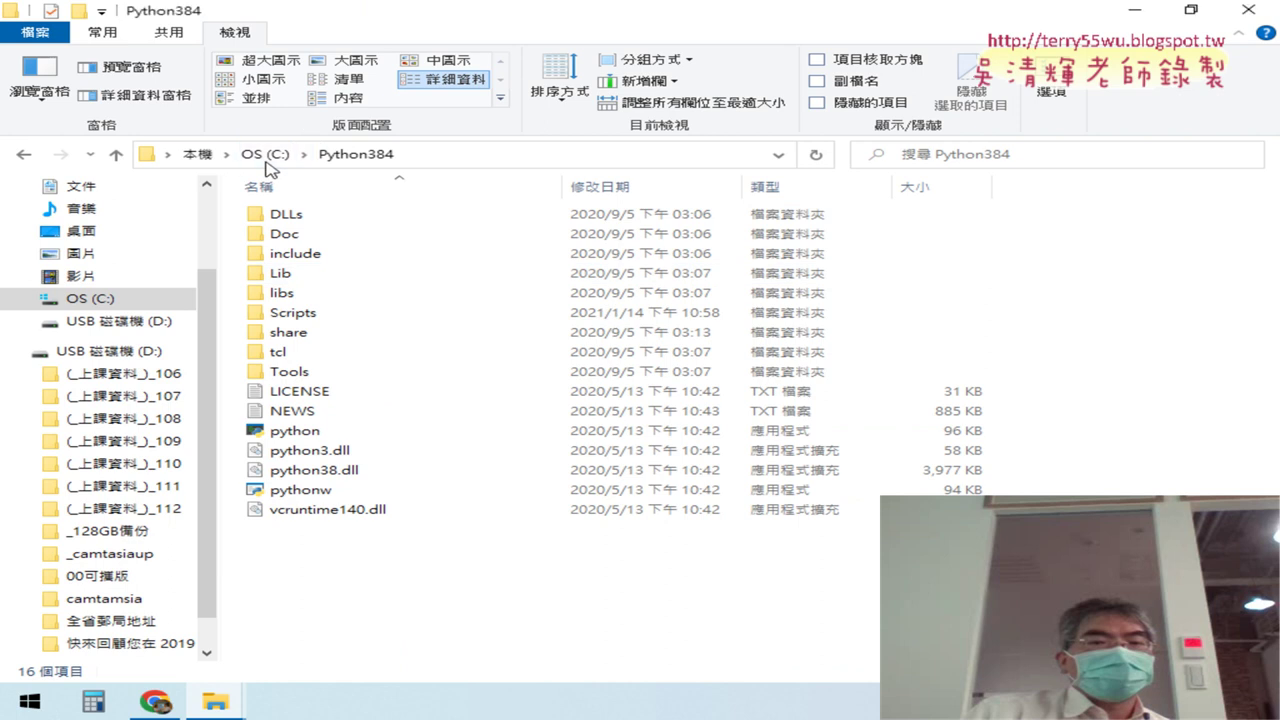
{"action": "left_click", "coordinate": [265, 154]}
{"action": "double_click", "coordinate": [327, 569]}
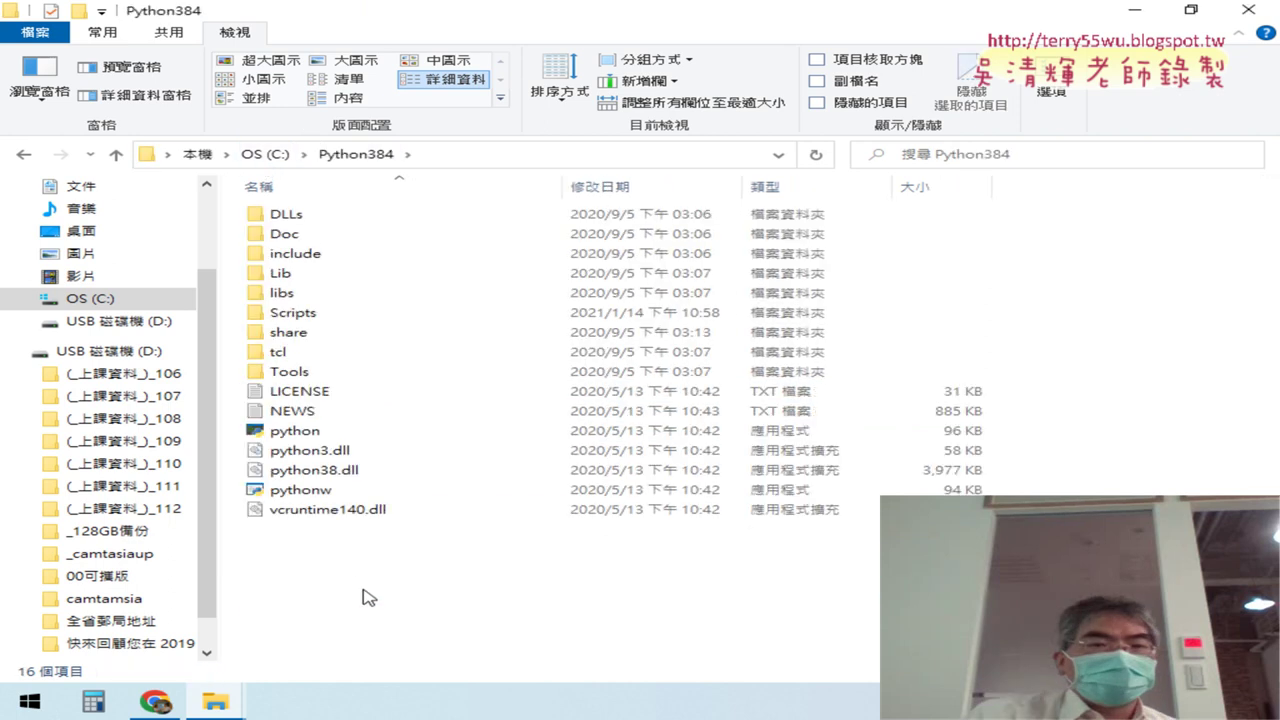
{"action": "left_click", "coordinate": [320, 322]}
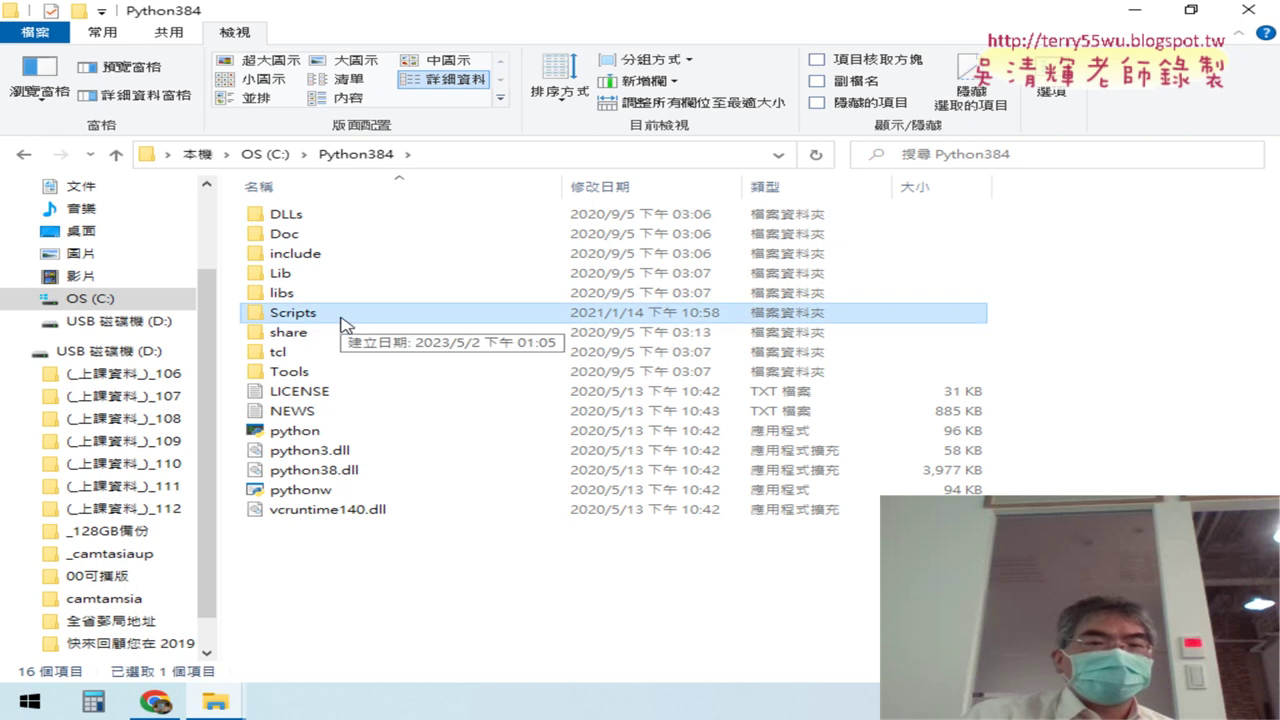
{"action": "double_click", "coordinate": [341, 323]}
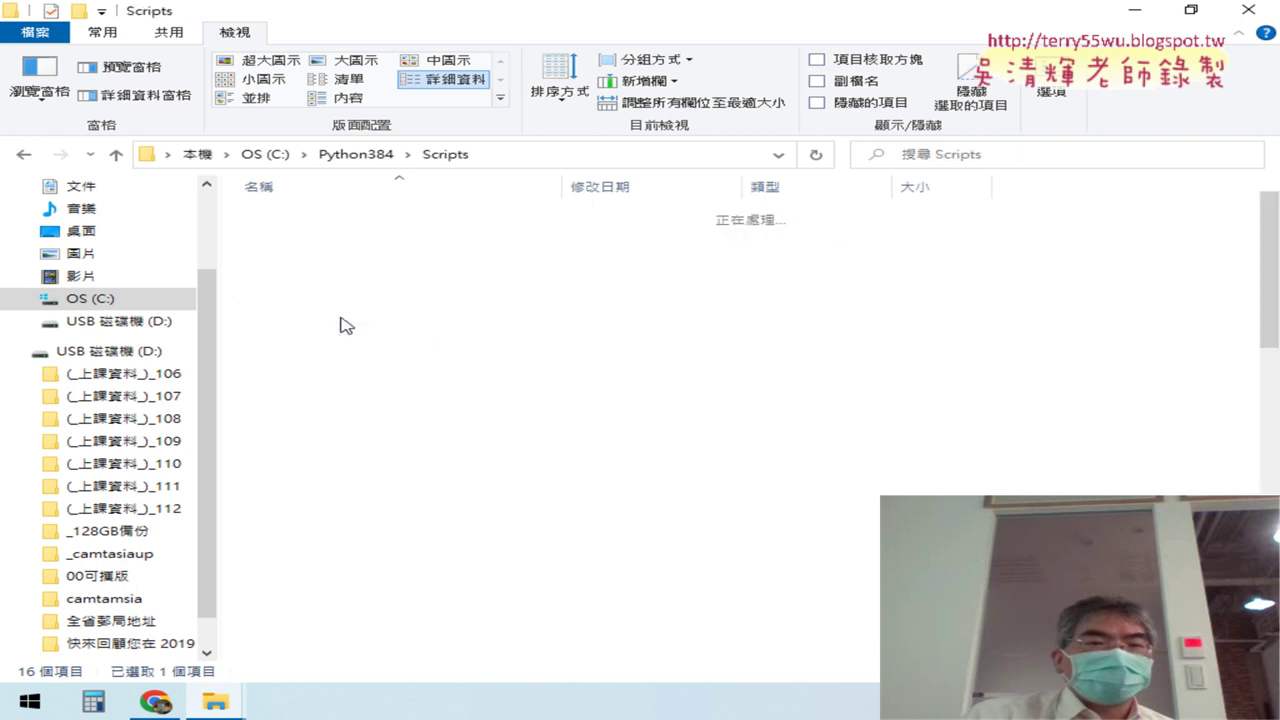
{"action": "scroll", "coordinate": [394, 426], "scroll_direction": "down", "scroll_amount": 15}
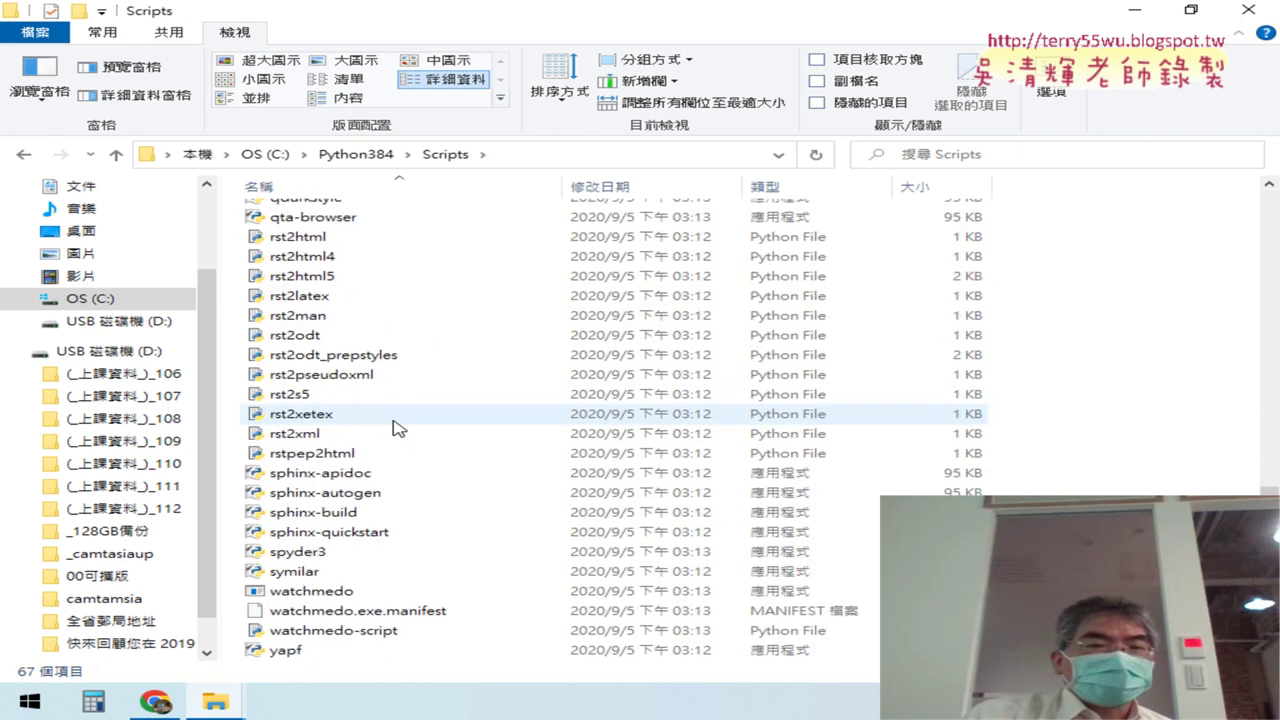
{"action": "left_click", "coordinate": [360, 564]}
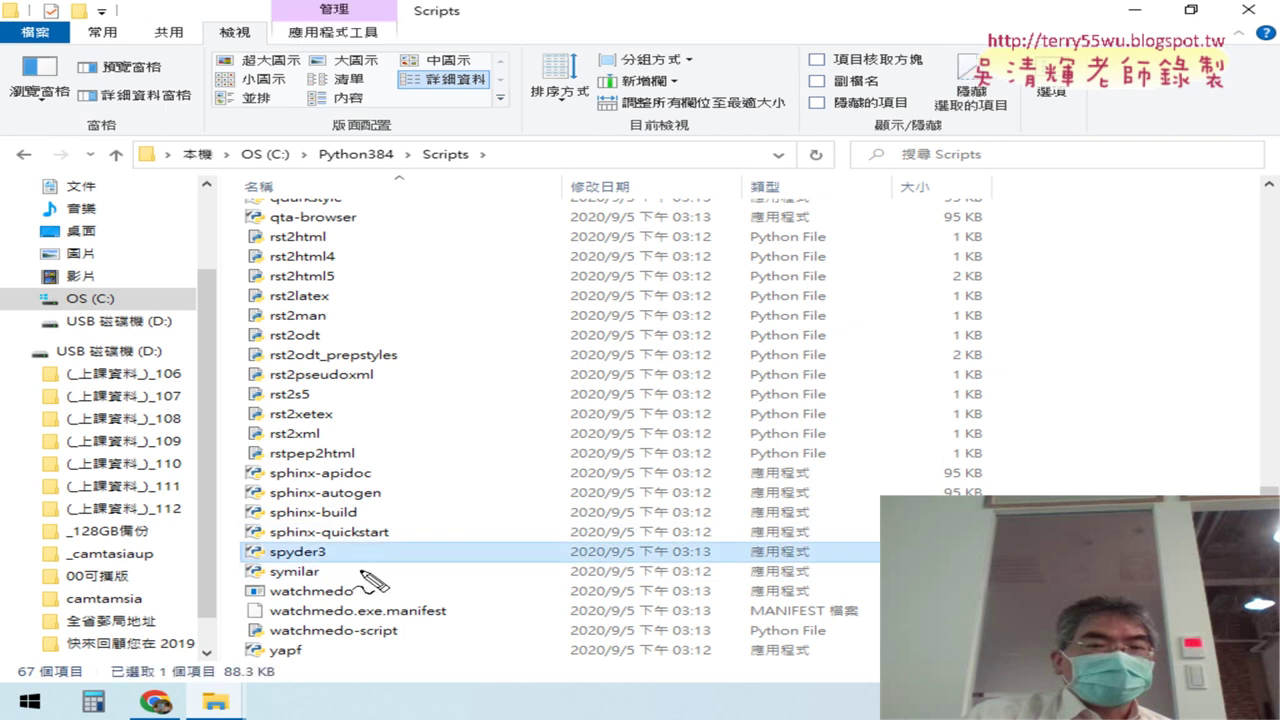
{"action": "mouse_move", "coordinate": [343, 570]}
{"action": "left_mouse_down"}
{"action": "mouse_move", "coordinate": [295, 578]}
{"action": "mouse_move", "coordinate": [228, 535]}
{"action": "mouse_move", "coordinate": [400, 552]}
{"action": "mouse_move", "coordinate": [365, 573]}
{"action": "left_mouse_up"}
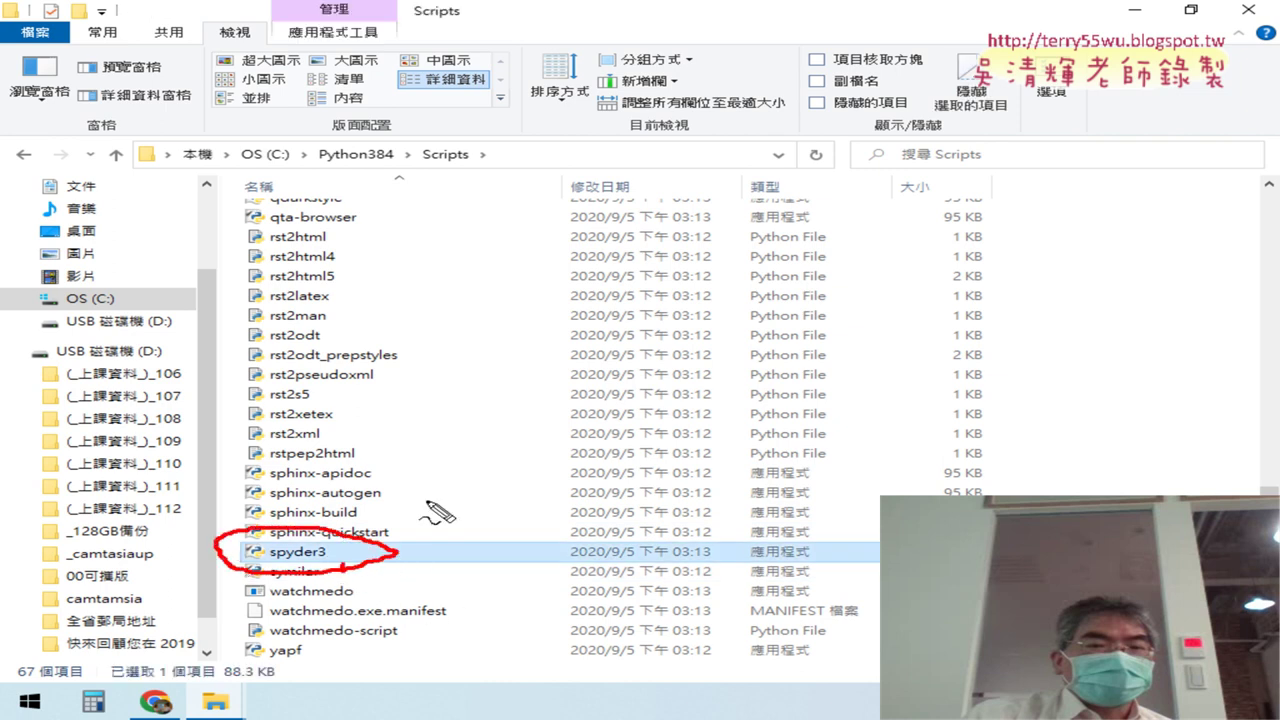
{"action": "mouse_move", "coordinate": [583, 432]}
{"action": "left_mouse_down"}
{"action": "mouse_move", "coordinate": [362, 546]}
{"action": "mouse_move", "coordinate": [486, 516]}
{"action": "left_mouse_up"}
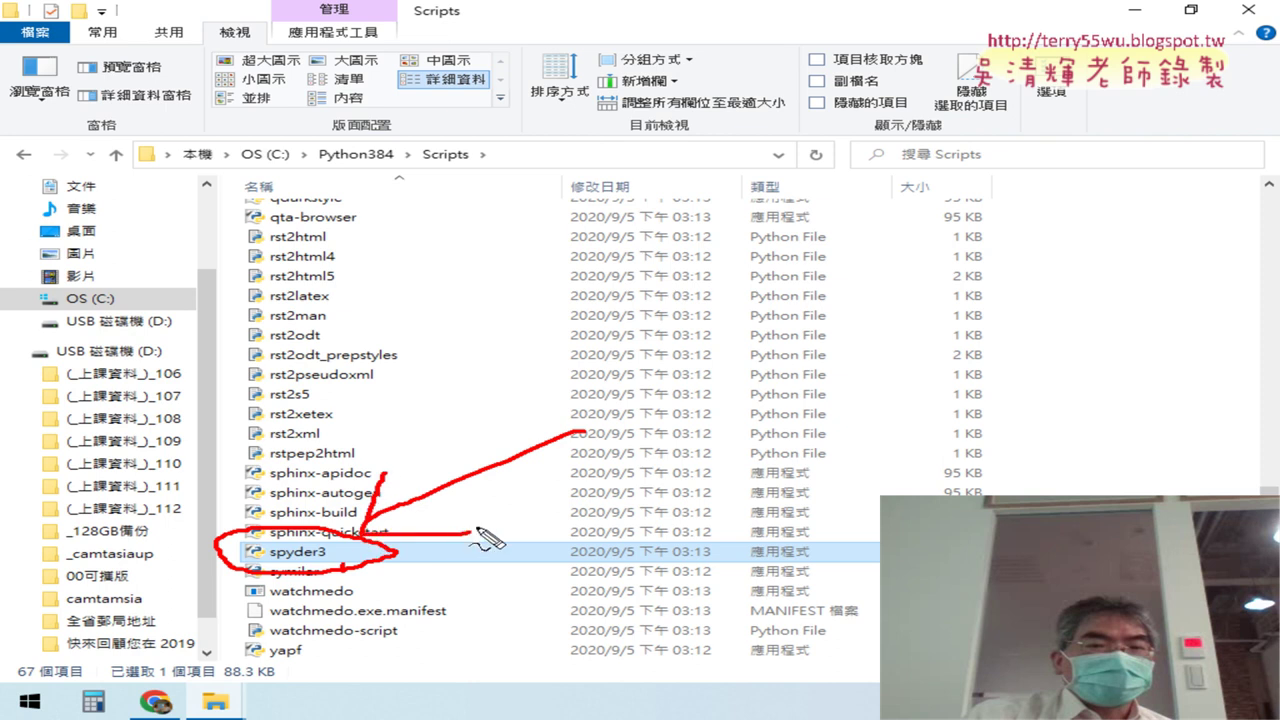
{"action": "key", "text": "Escape"}
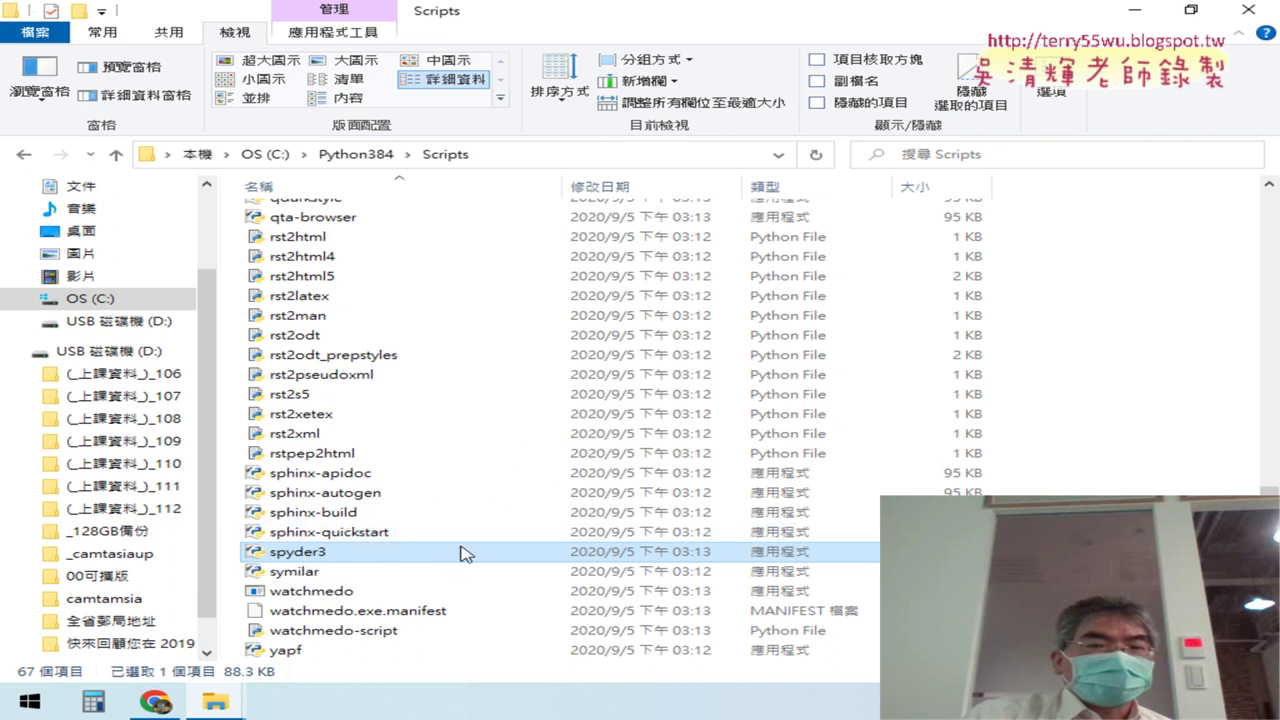
Try to launch spyder3 from the Scripts folder, closing the dialog after each attempt.
{"action": "double_click", "coordinate": [453, 564]}
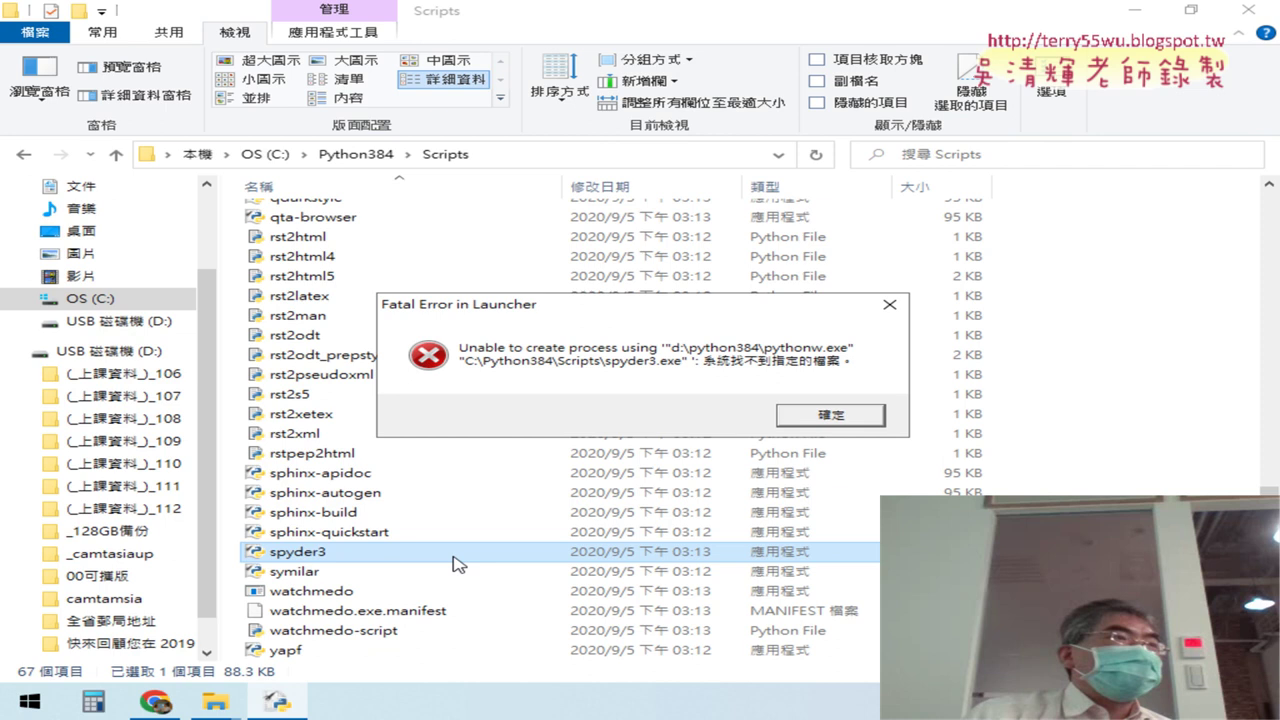
{"action": "key", "text": "Return"}
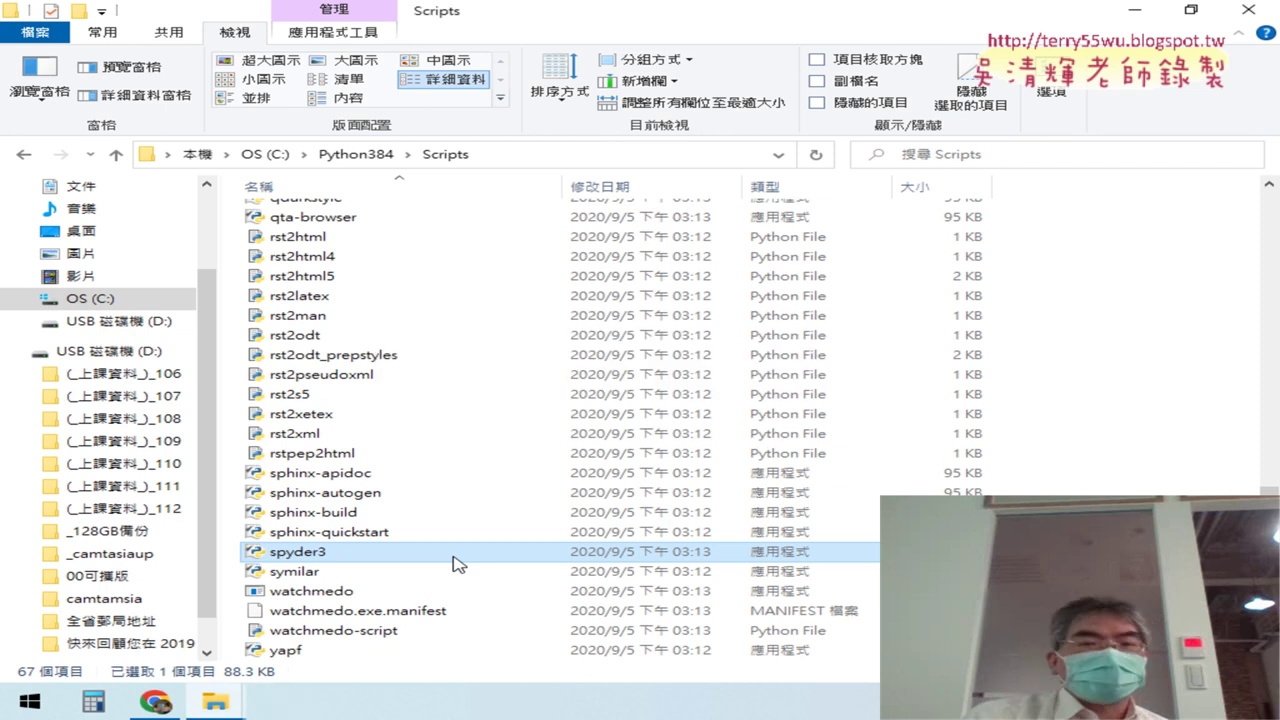
{"action": "double_click", "coordinate": [453, 564]}
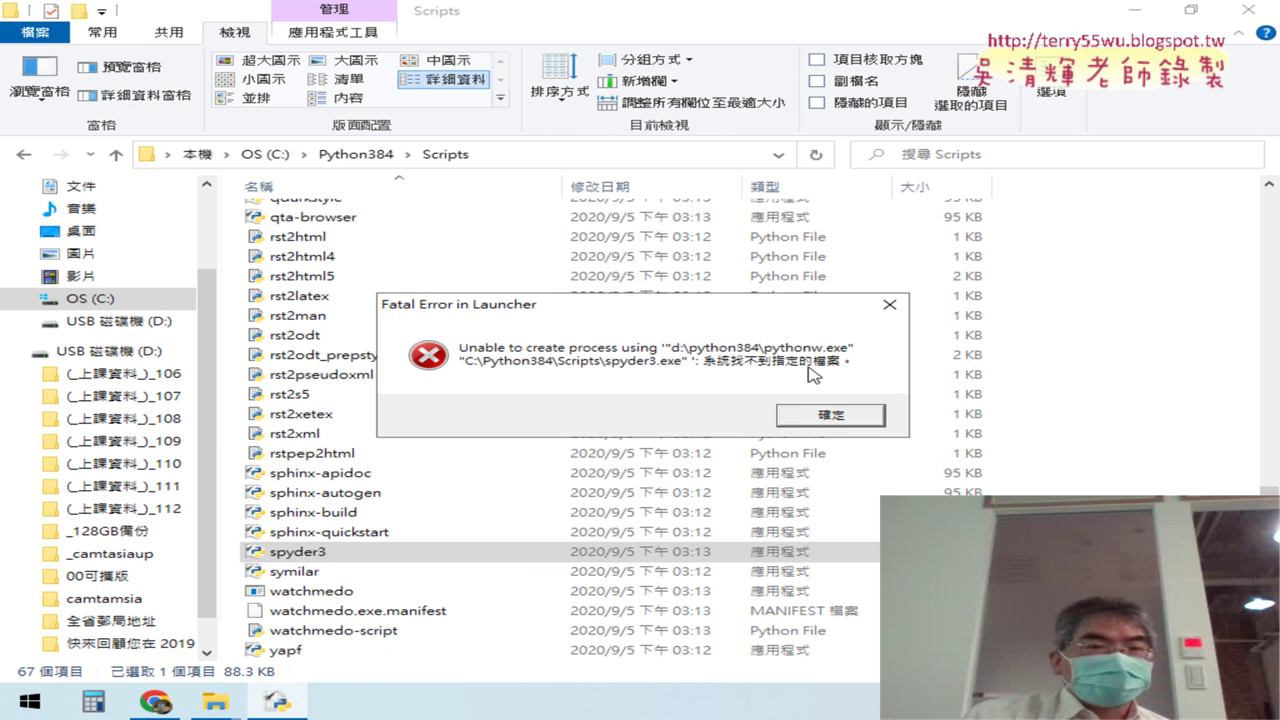
{"action": "key", "text": "Return"}
{"action": "double_click", "coordinate": [312, 558]}
{"action": "key", "text": "Return"}
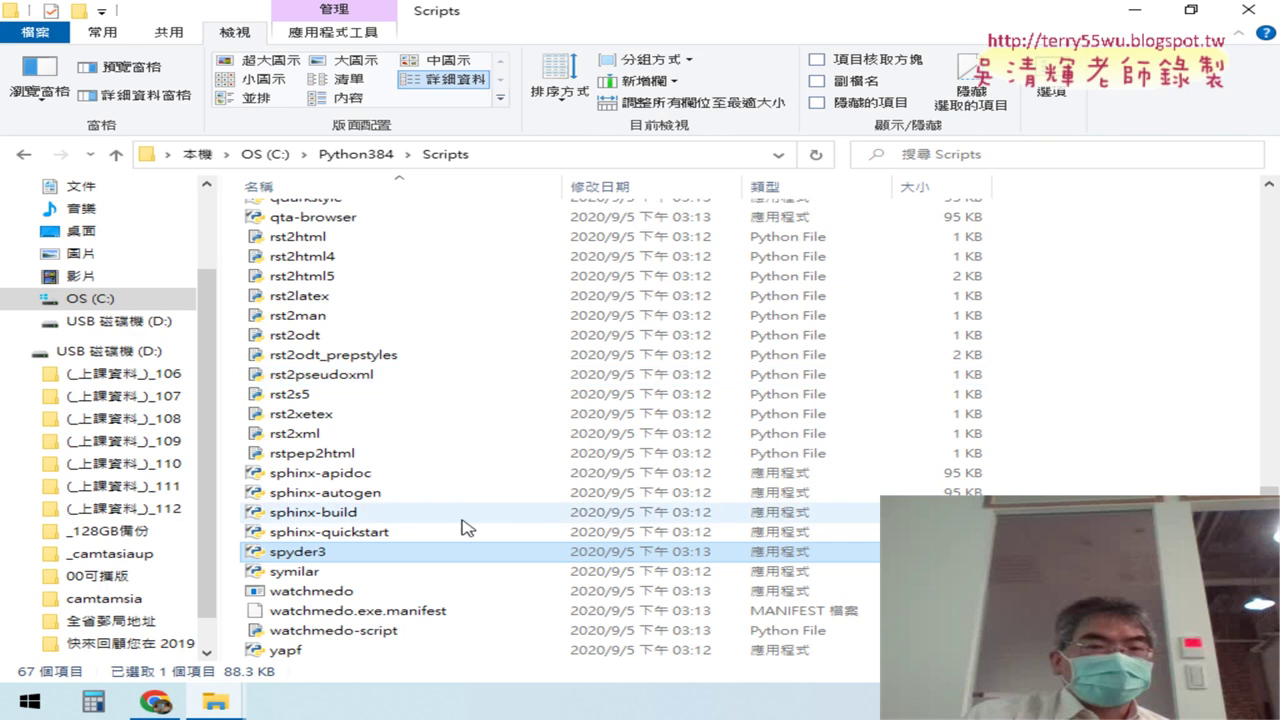
{"action": "right_click", "coordinate": [323, 556]}
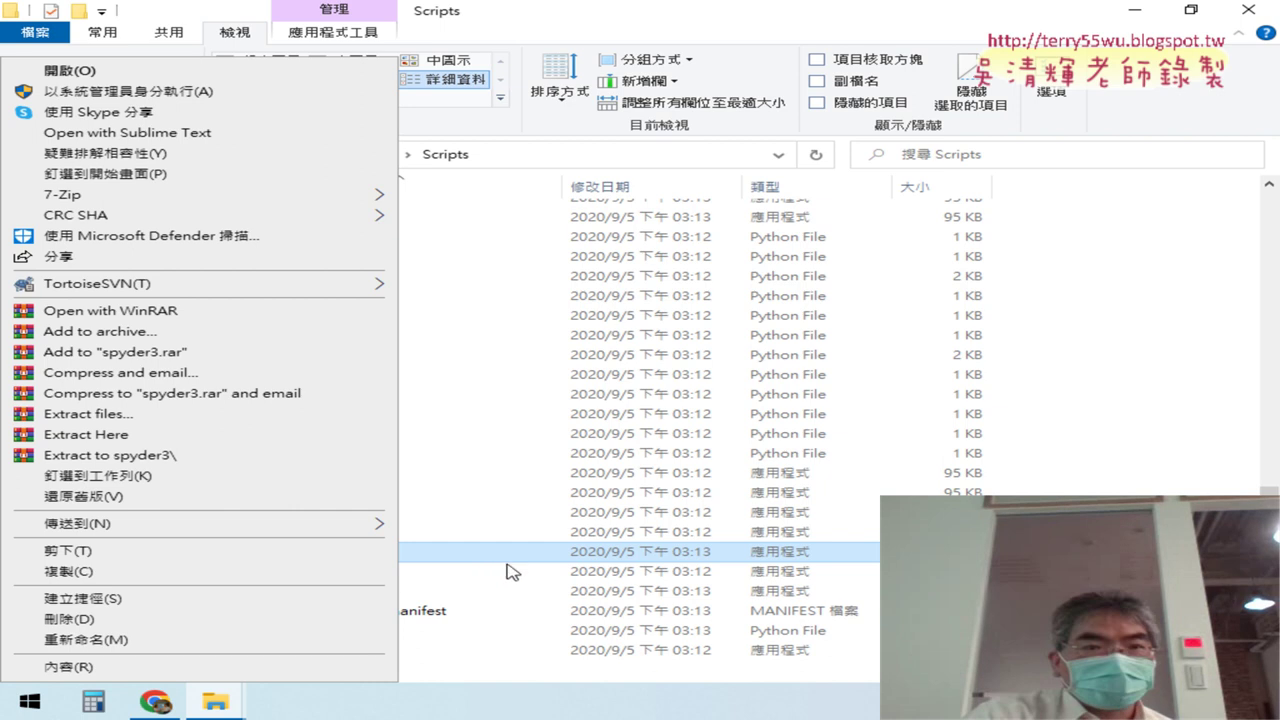
Switch to Chrome and search Google for notepad++ in a new tab.
{"action": "left_click", "coordinate": [155, 702]}
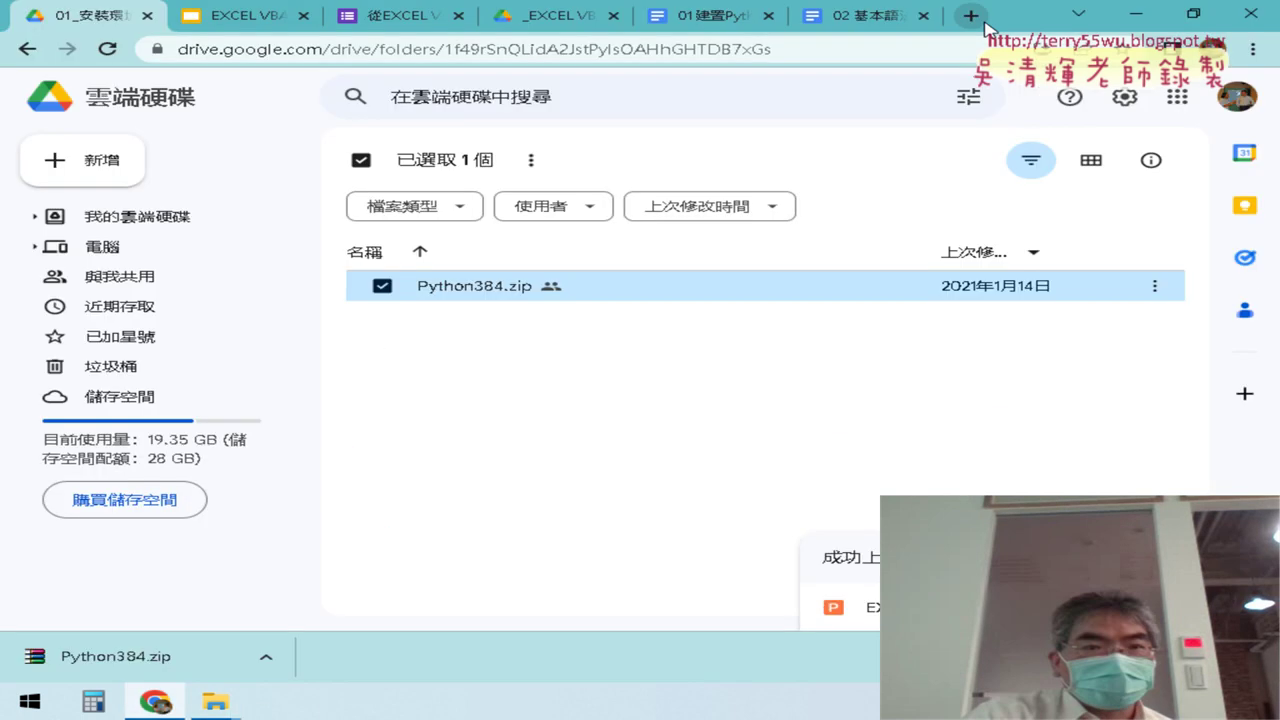
{"action": "left_click", "coordinate": [970, 15]}
{"action": "type", "text": "n"}
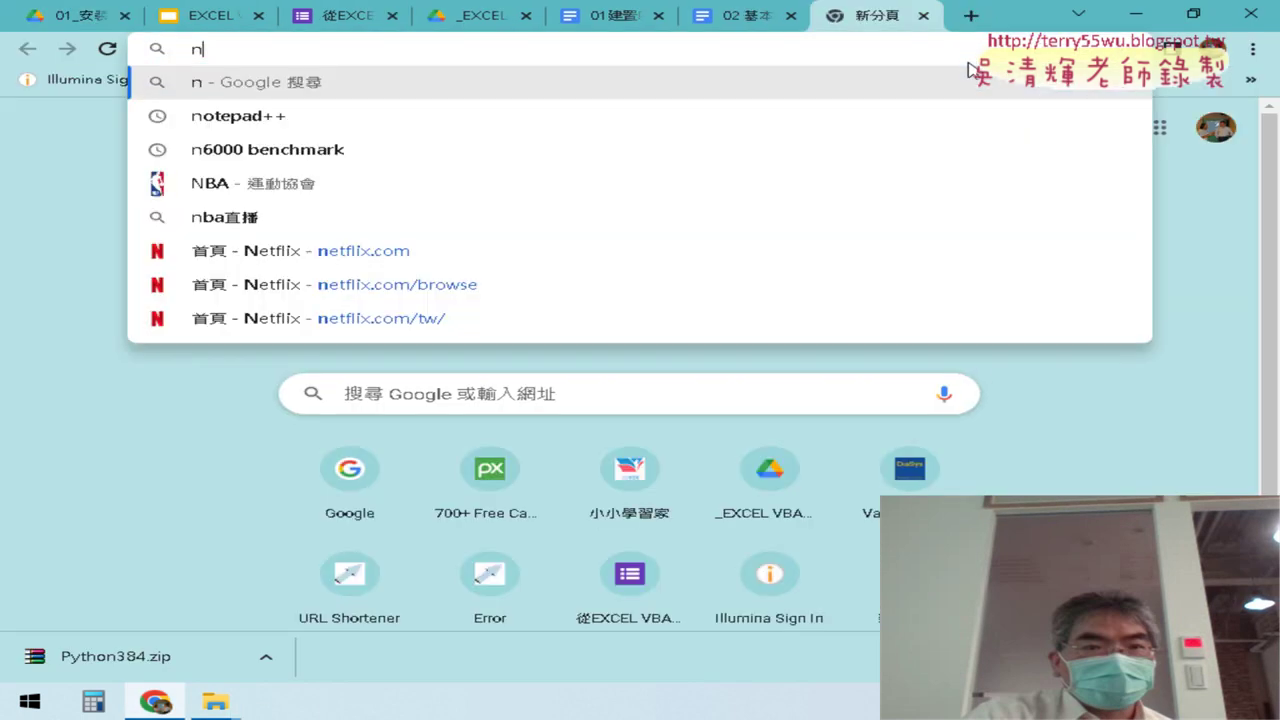
{"action": "type", "text": "oto"}
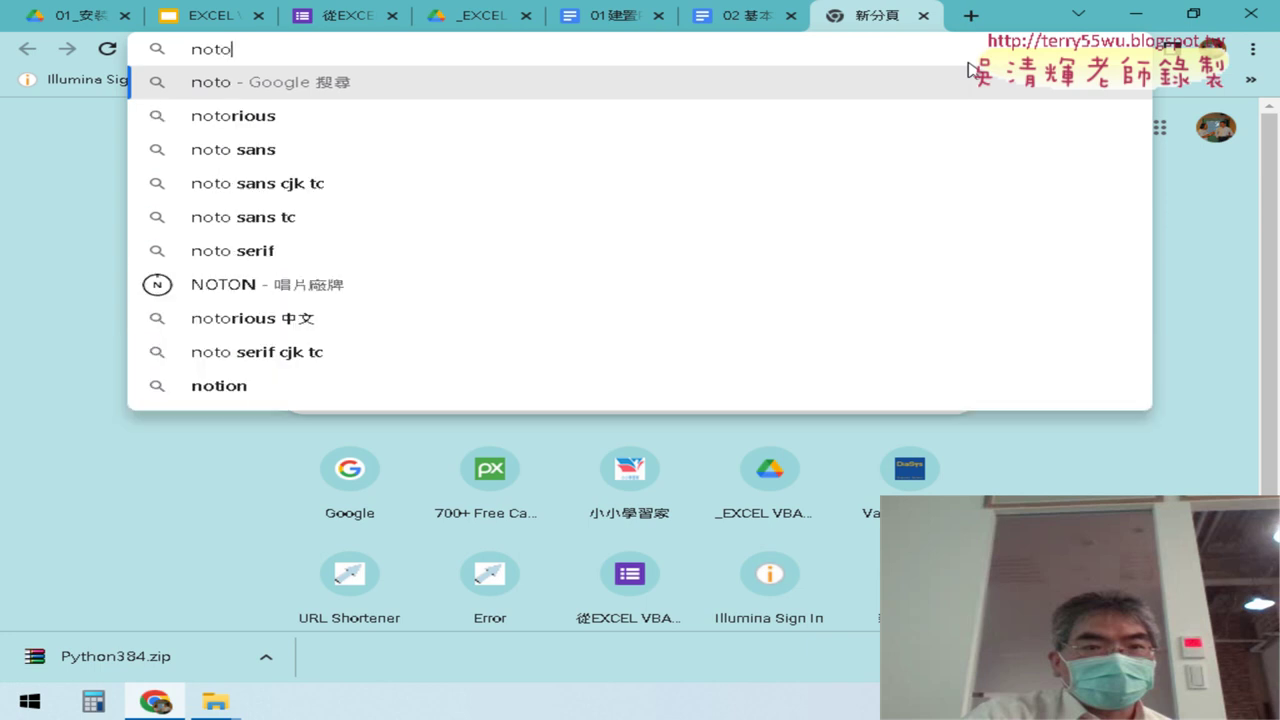
{"action": "type", "text": "p"}
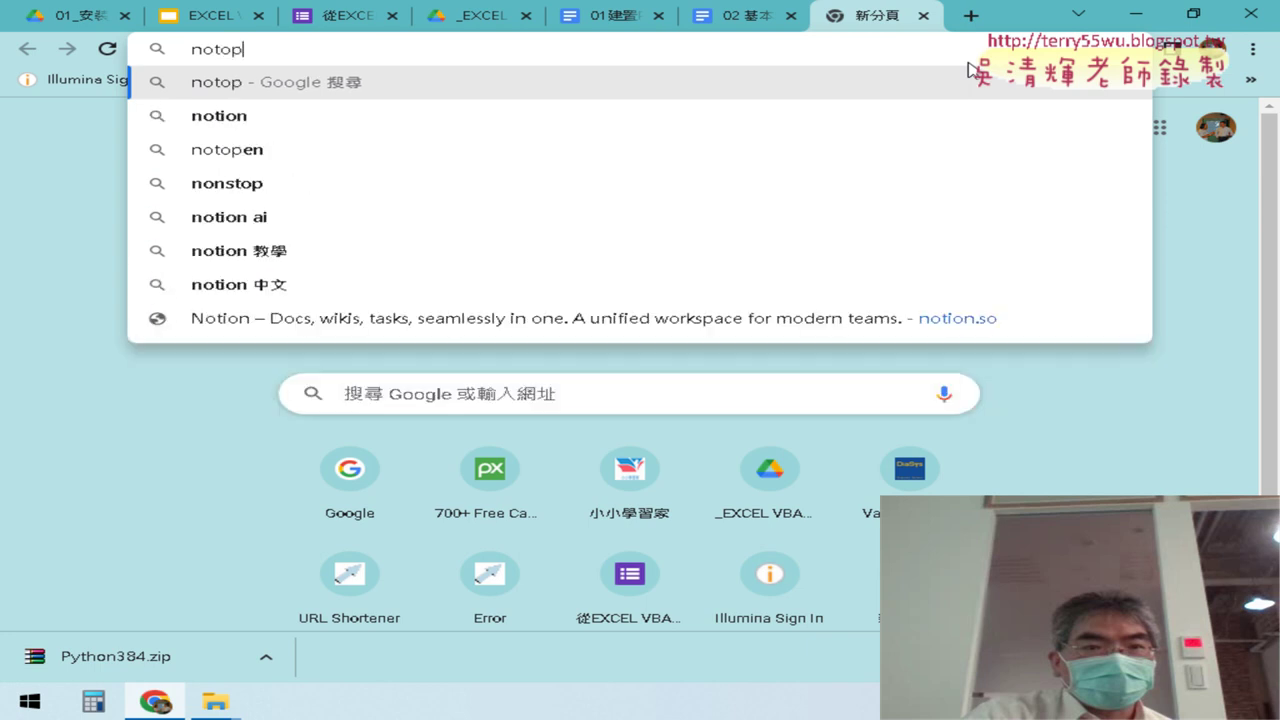
{"action": "key", "text": "BackSpace"}
{"action": "key", "text": "BackSpace"}
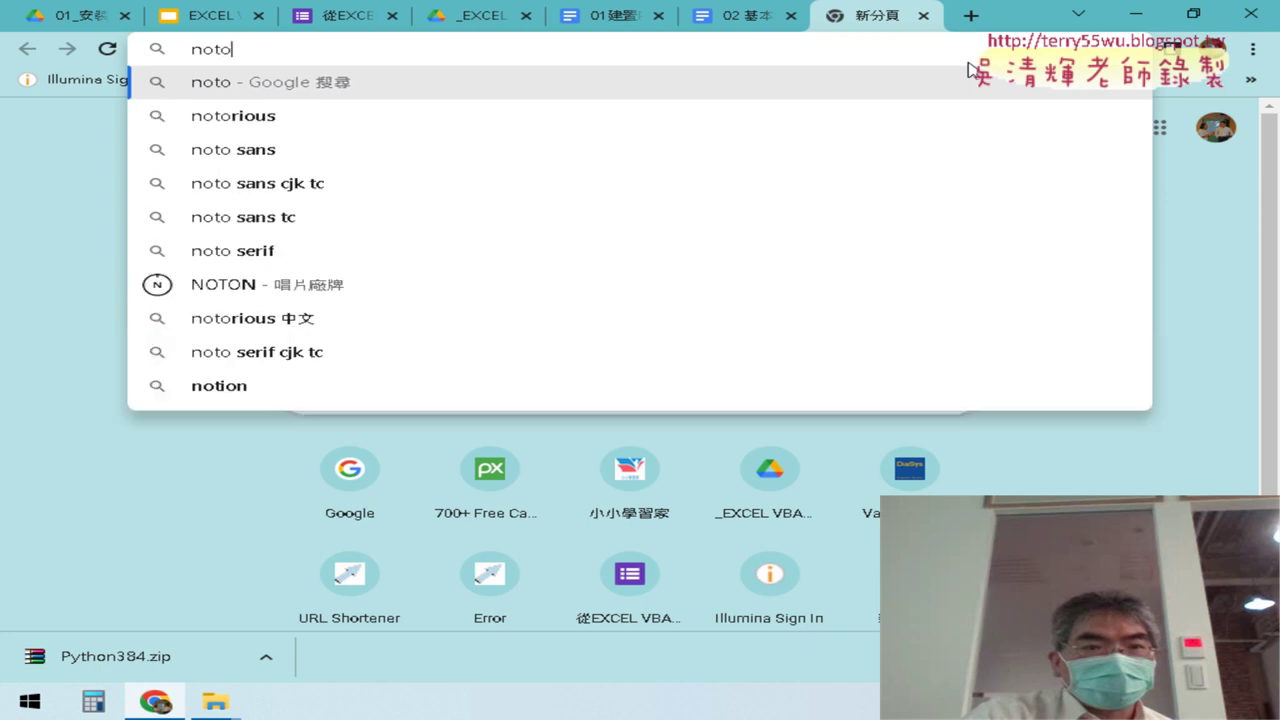
{"action": "type", "text": "e"}
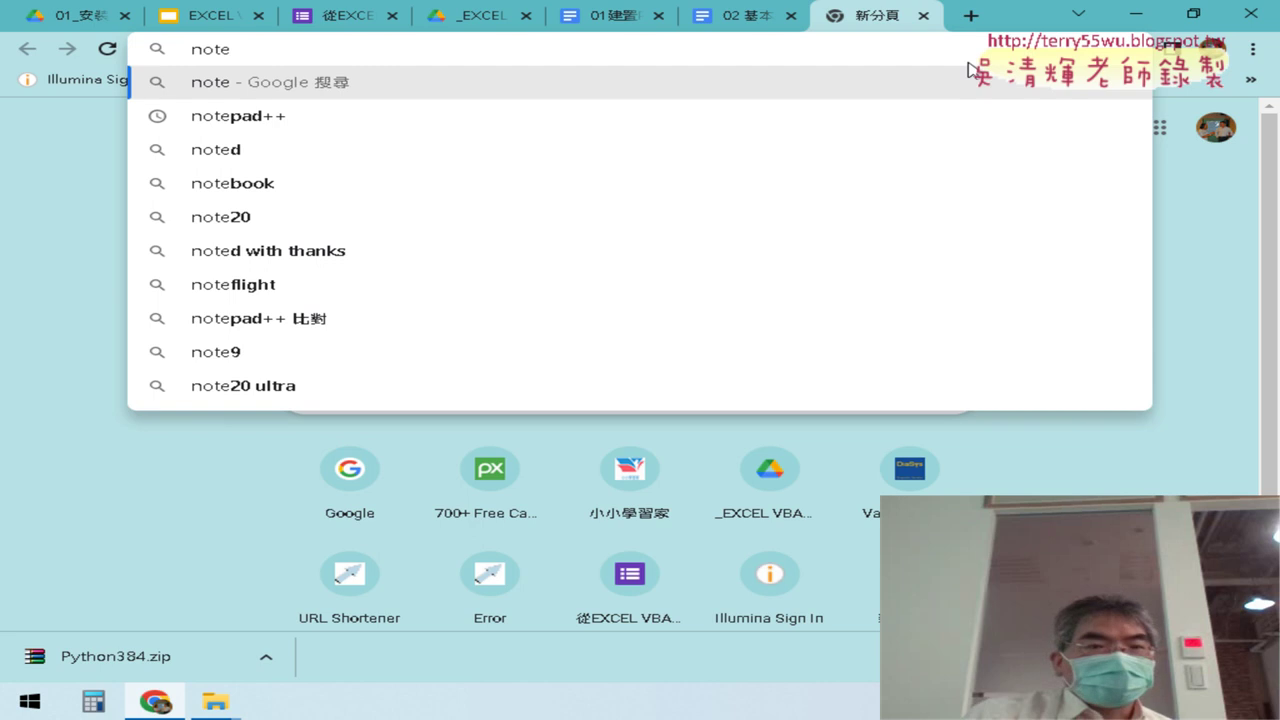
{"action": "left_click", "coordinate": [331, 120]}
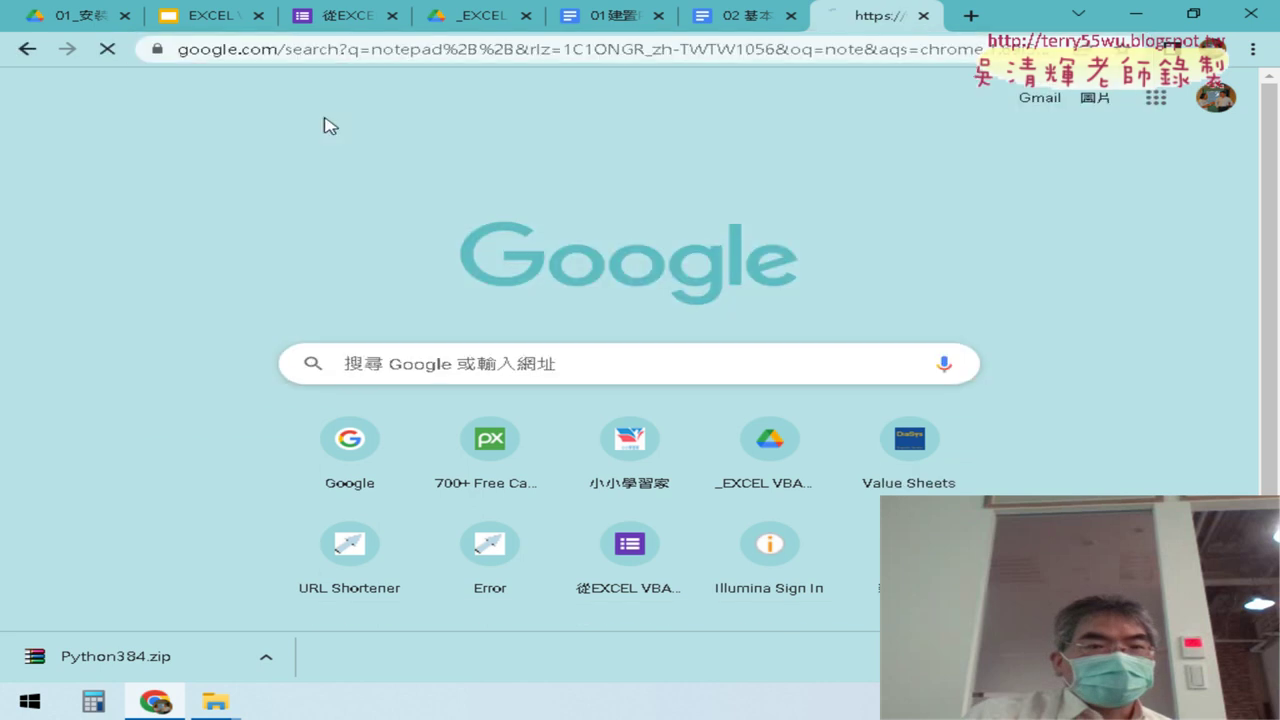
Download the 64-bit installer of Notepad++ v8.5.2 from the Notepad++ site and save it to the desktop.
{"action": "left_click", "coordinate": [230, 297]}
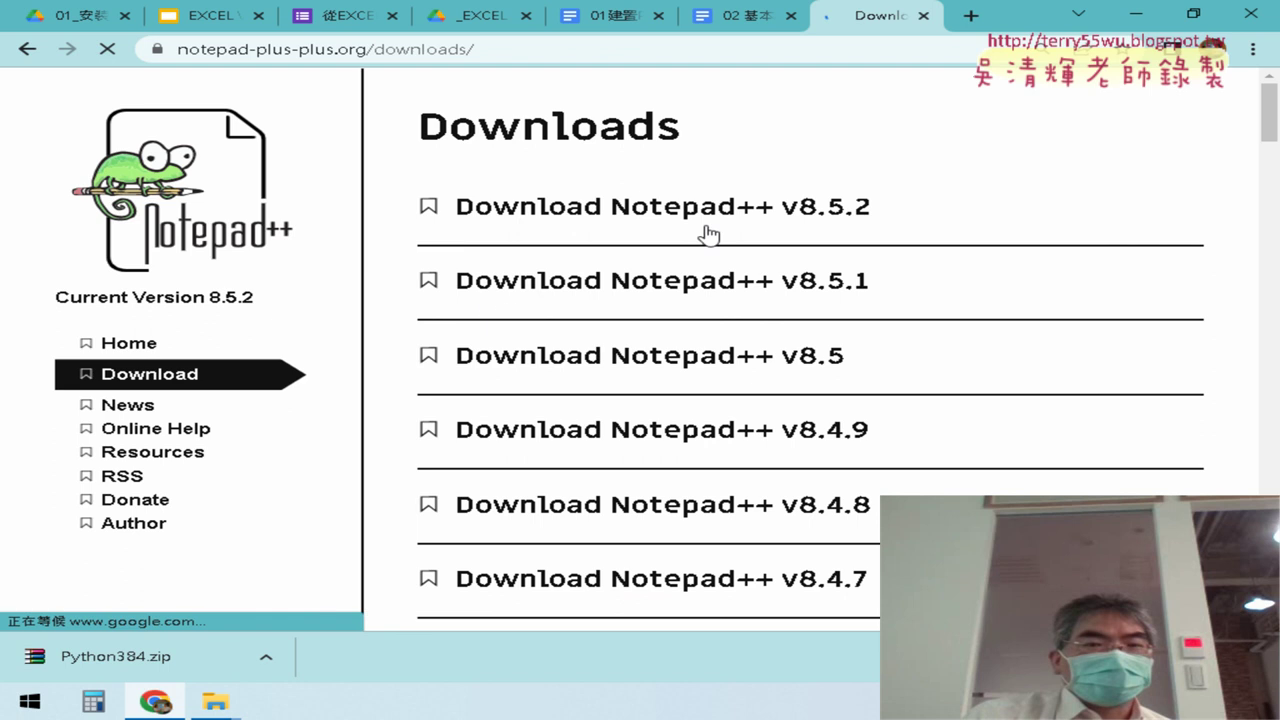
{"action": "left_click", "coordinate": [812, 206]}
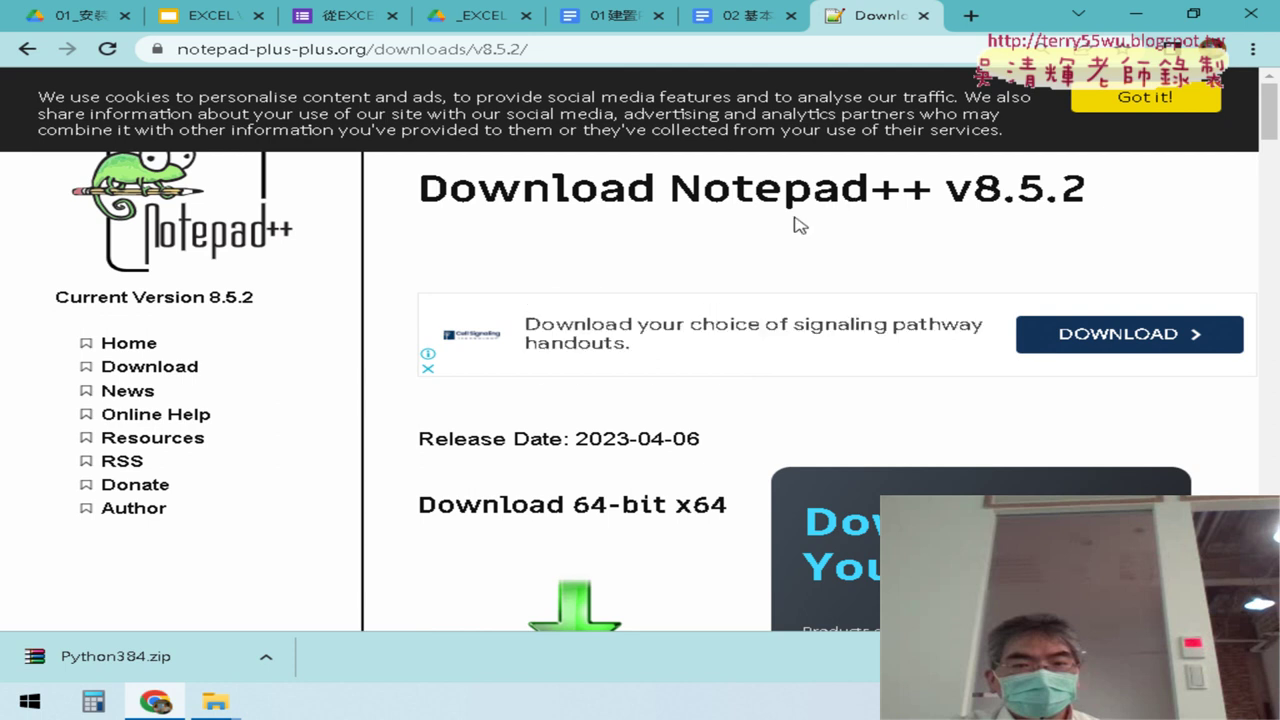
{"action": "scroll", "coordinate": [780, 240], "scroll_direction": "down", "scroll_amount": 5}
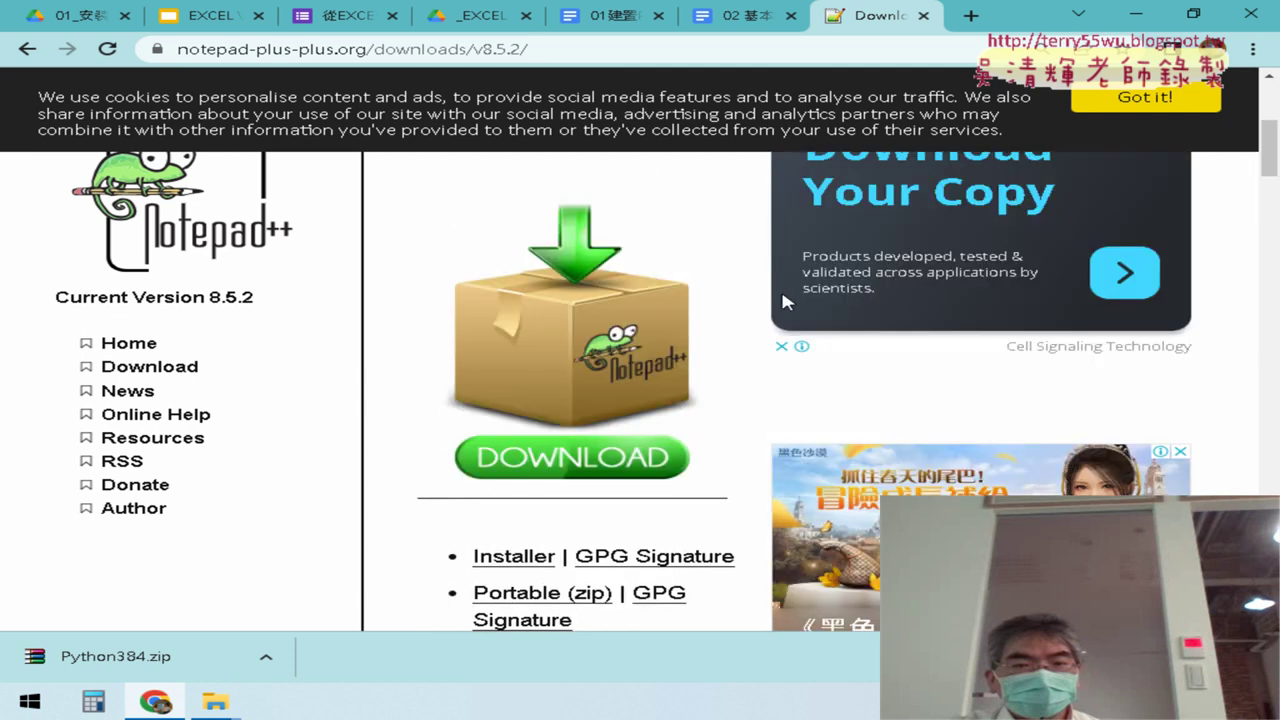
{"action": "left_click_drag", "start_coordinate": [1268, 198], "coordinate": [1275, 177]}
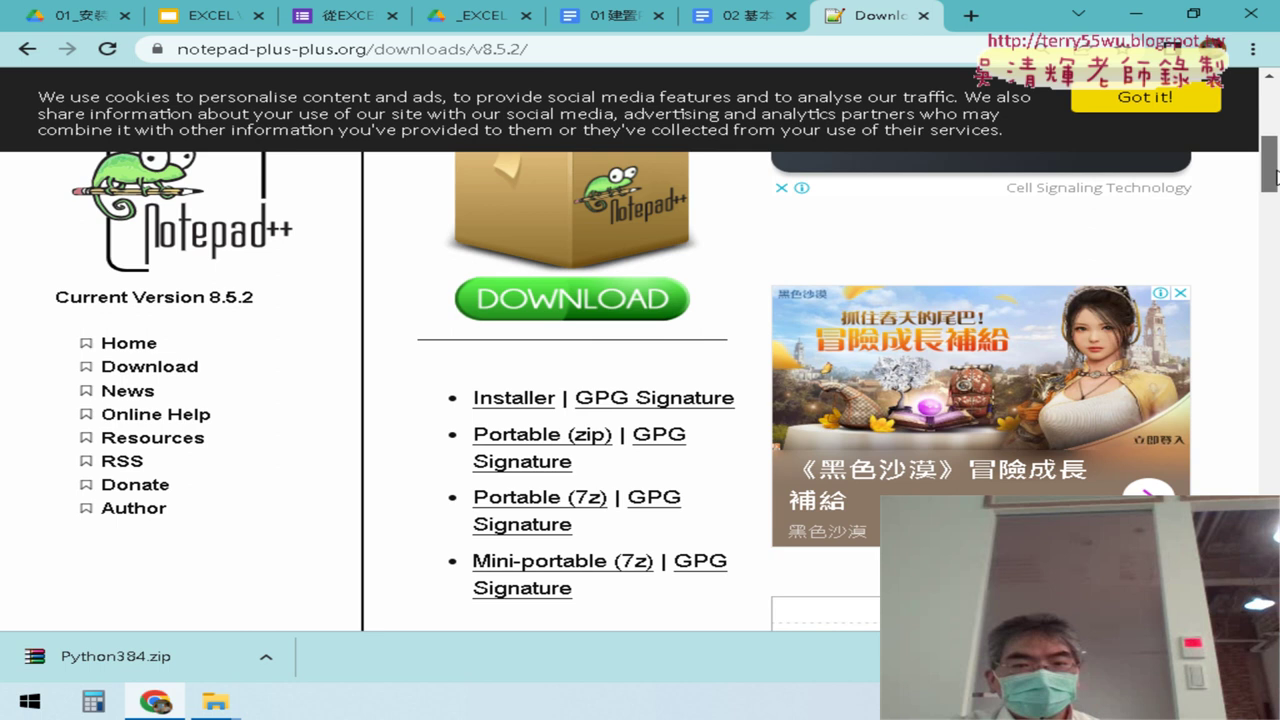
{"action": "left_click", "coordinate": [516, 402]}
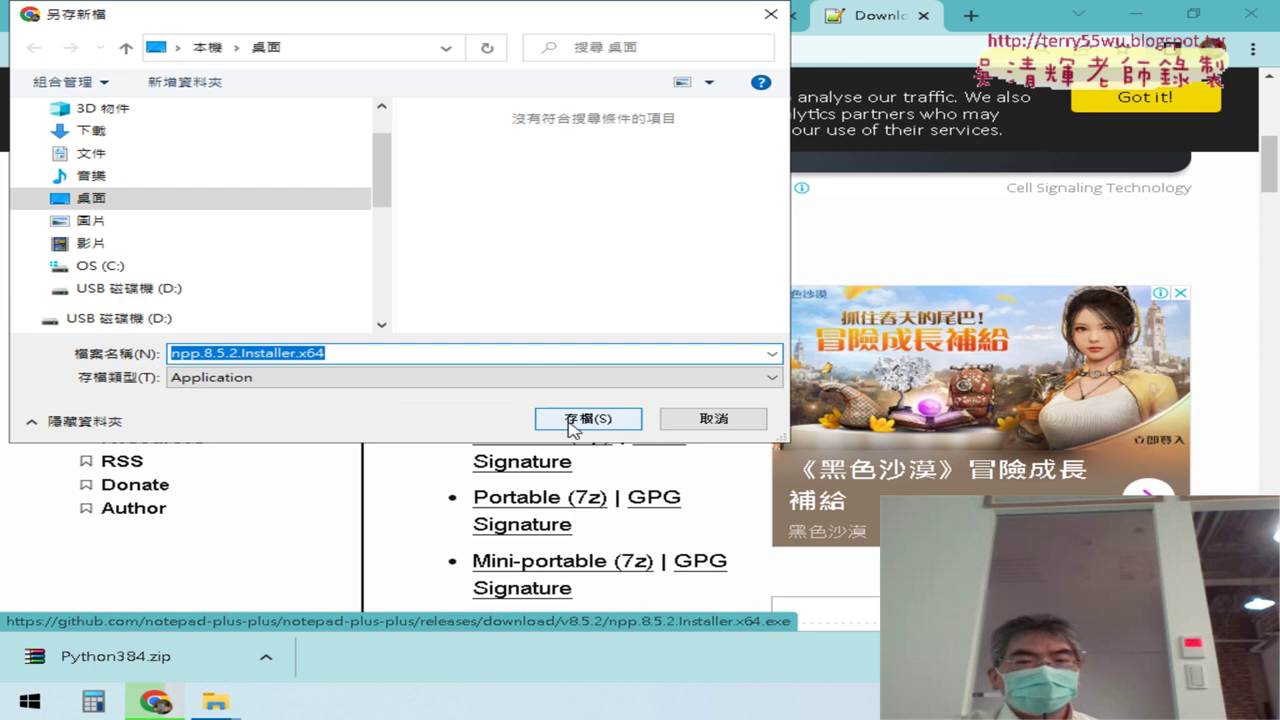
{"action": "left_click", "coordinate": [595, 422]}
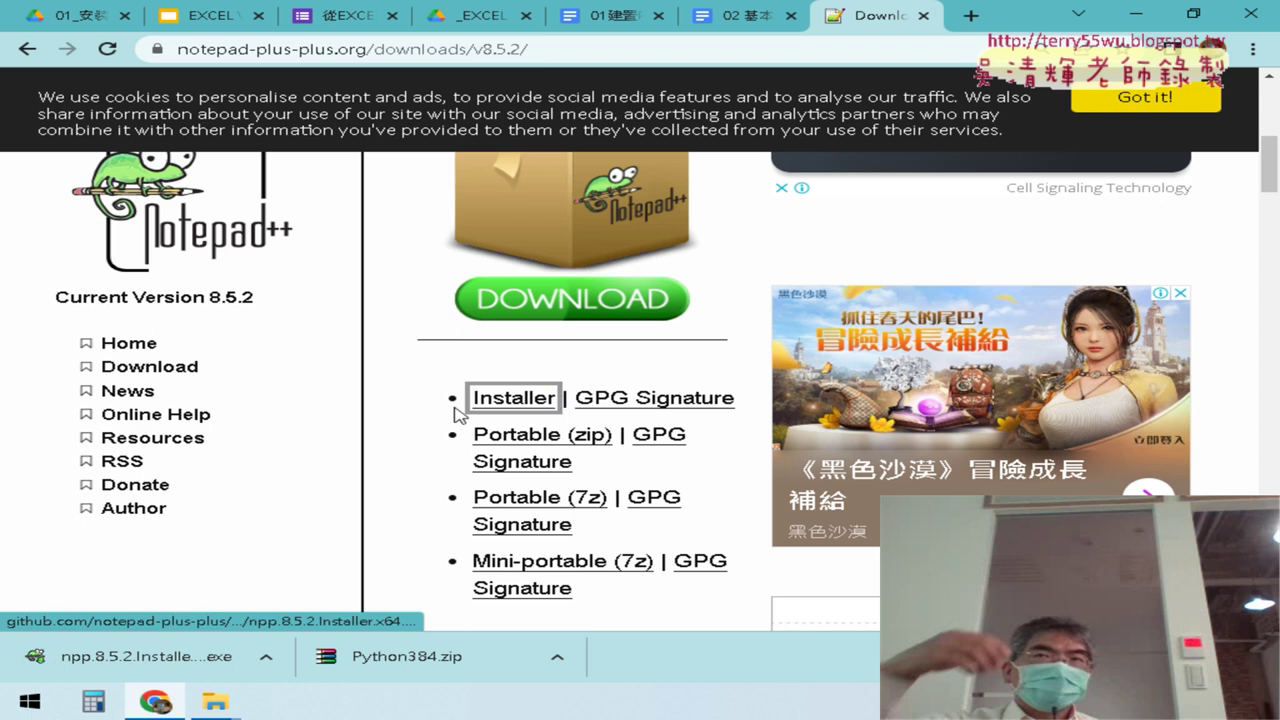
Run the downloaded Notepad++ installer, allow it to change the device, and accept 中文(繁體) as the installer language.
{"action": "left_click", "coordinate": [263, 663]}
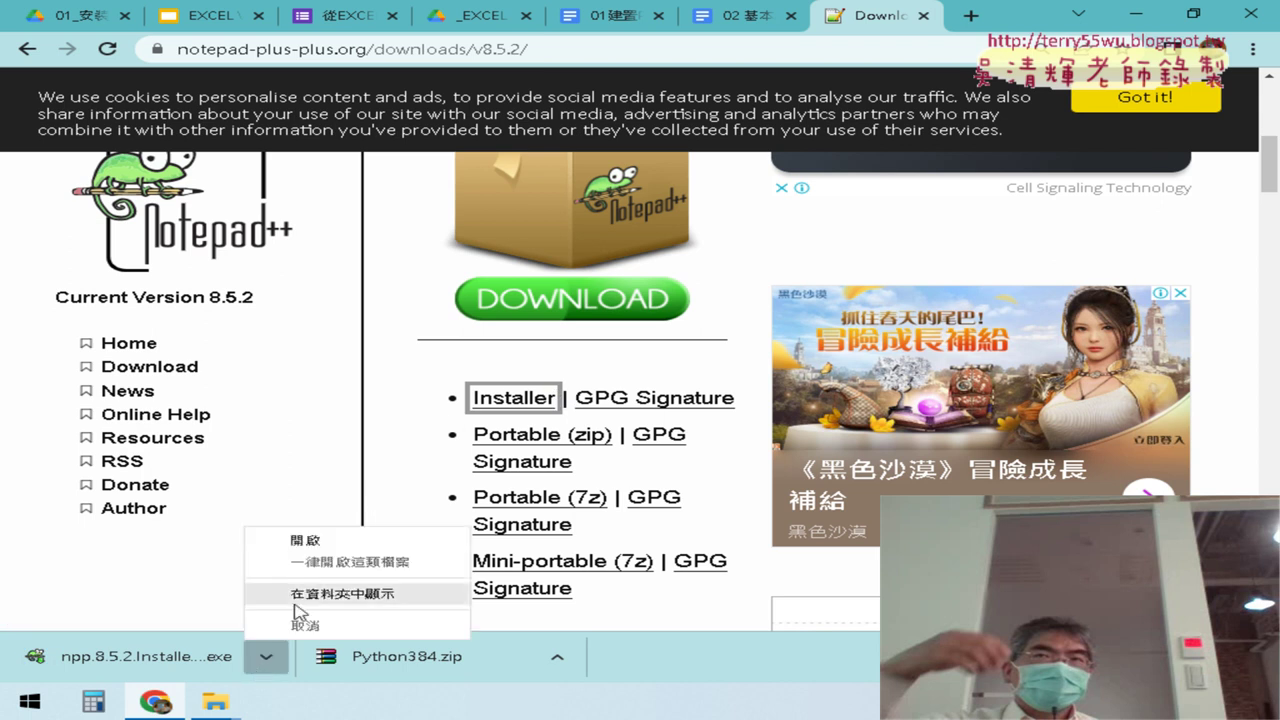
{"action": "left_click", "coordinate": [326, 543]}
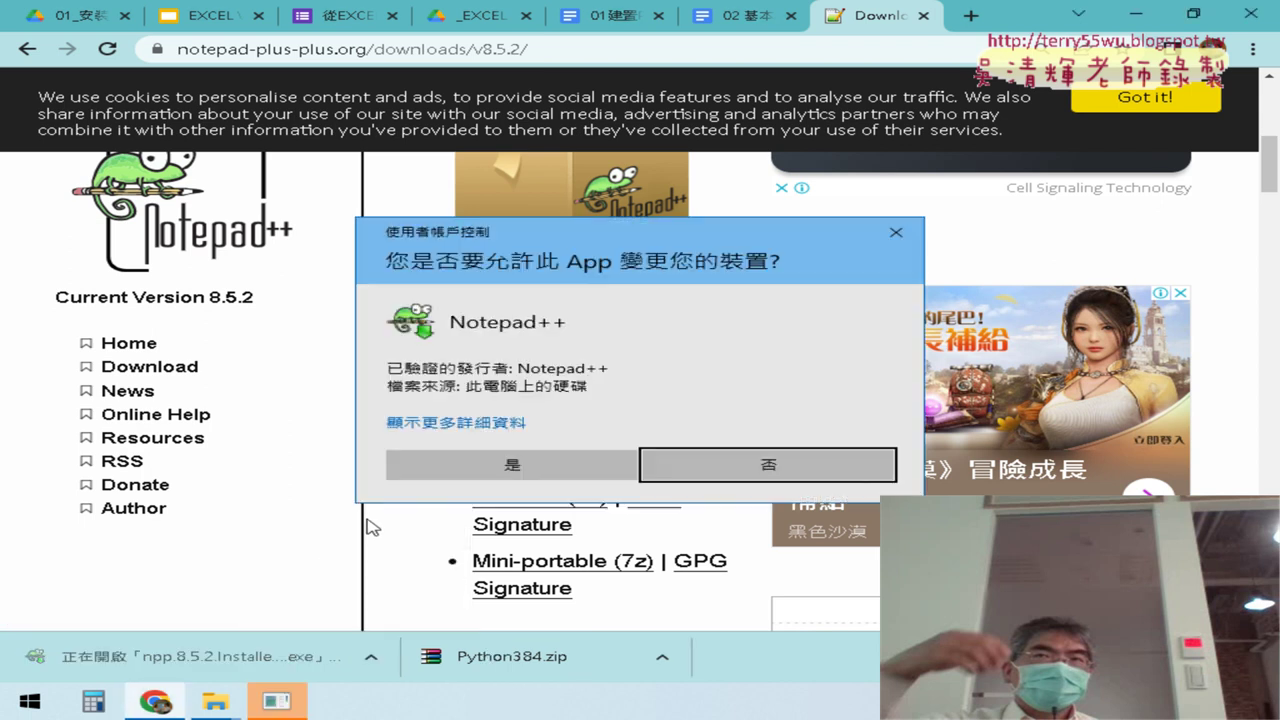
{"action": "left_click", "coordinate": [496, 468]}
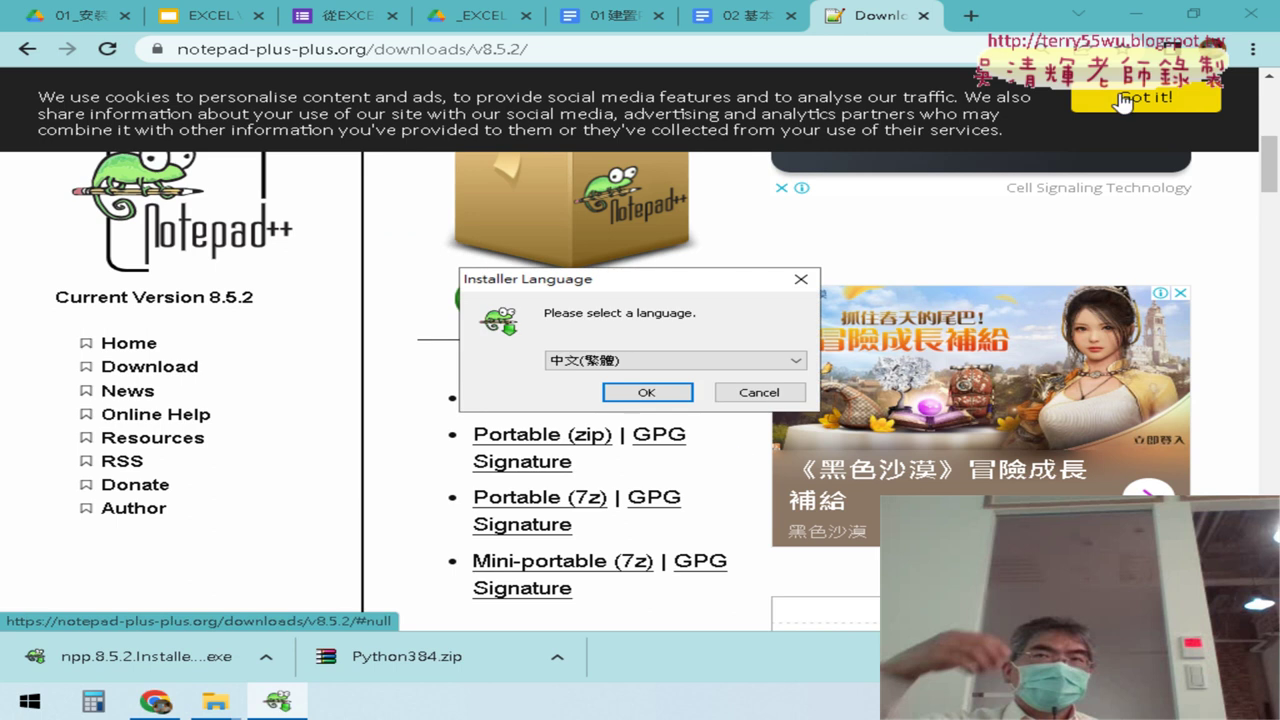
{"action": "left_click", "coordinate": [1135, 15]}
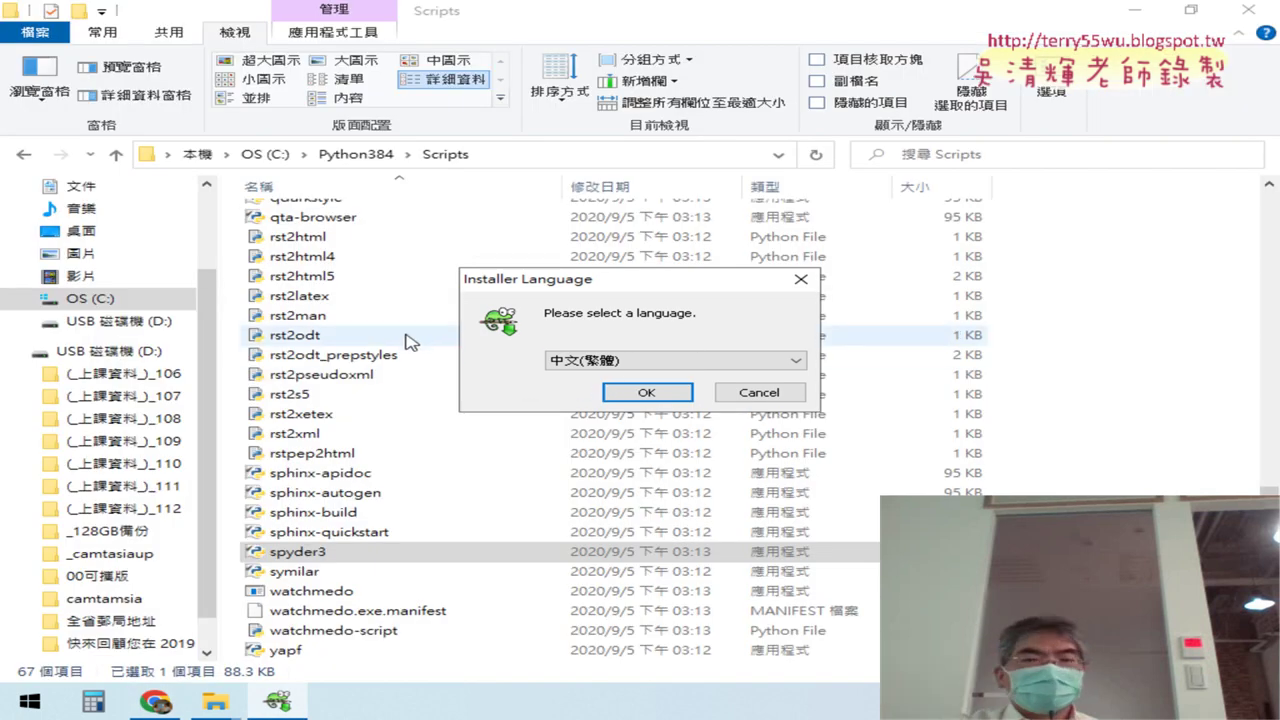
{"action": "left_click", "coordinate": [670, 397]}
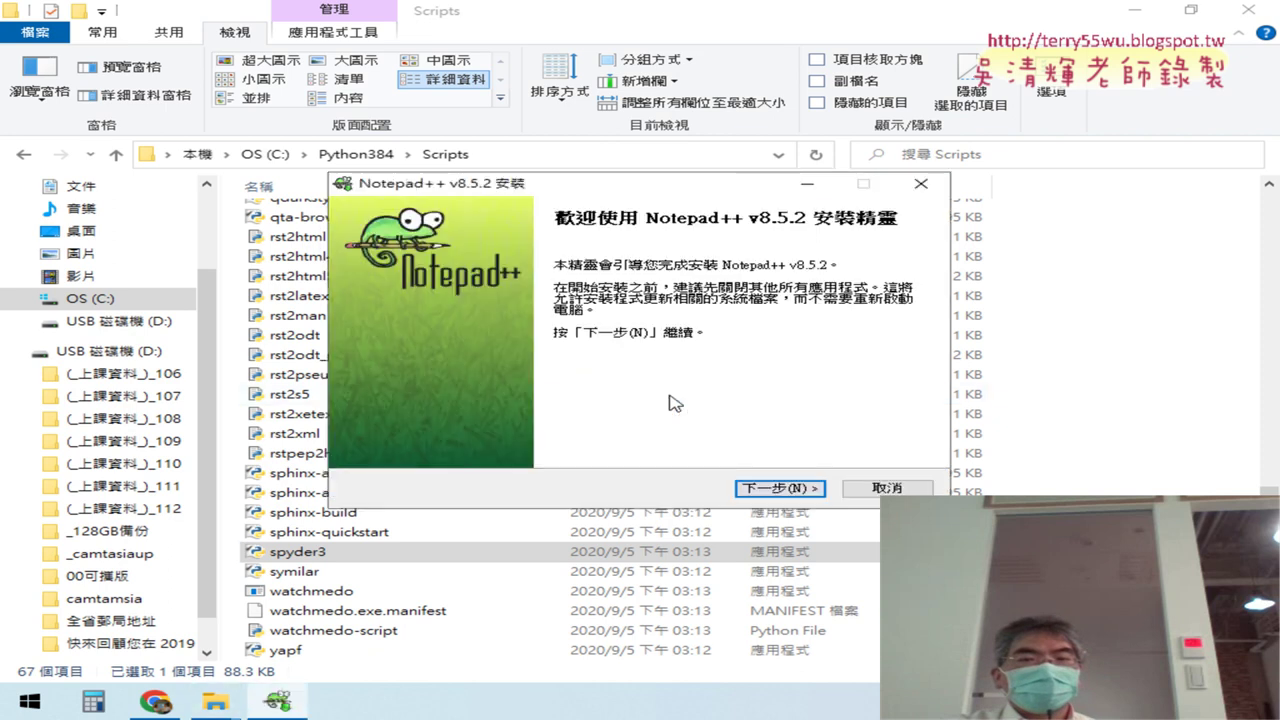
Accept the license, install Notepad++ in C:\Program Files\Notepad++ with the default components, and close the program once it launches.
{"action": "left_click", "coordinate": [816, 495]}
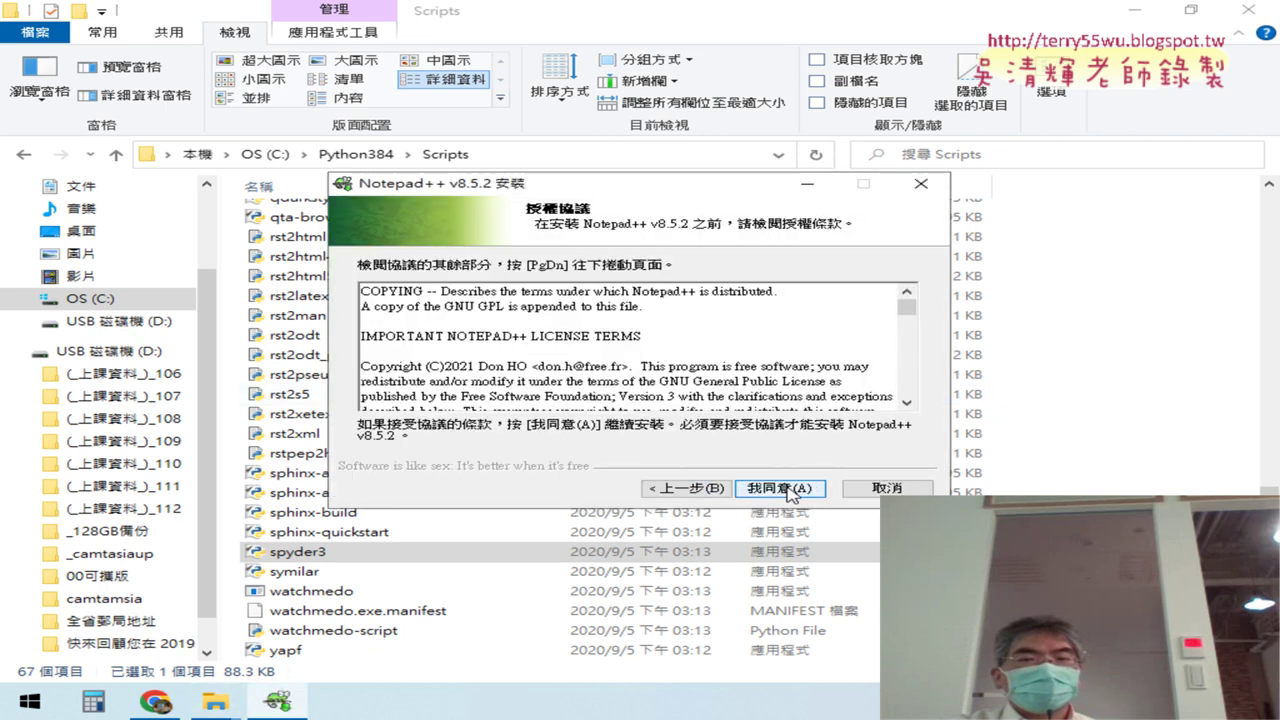
{"action": "left_click", "coordinate": [790, 490]}
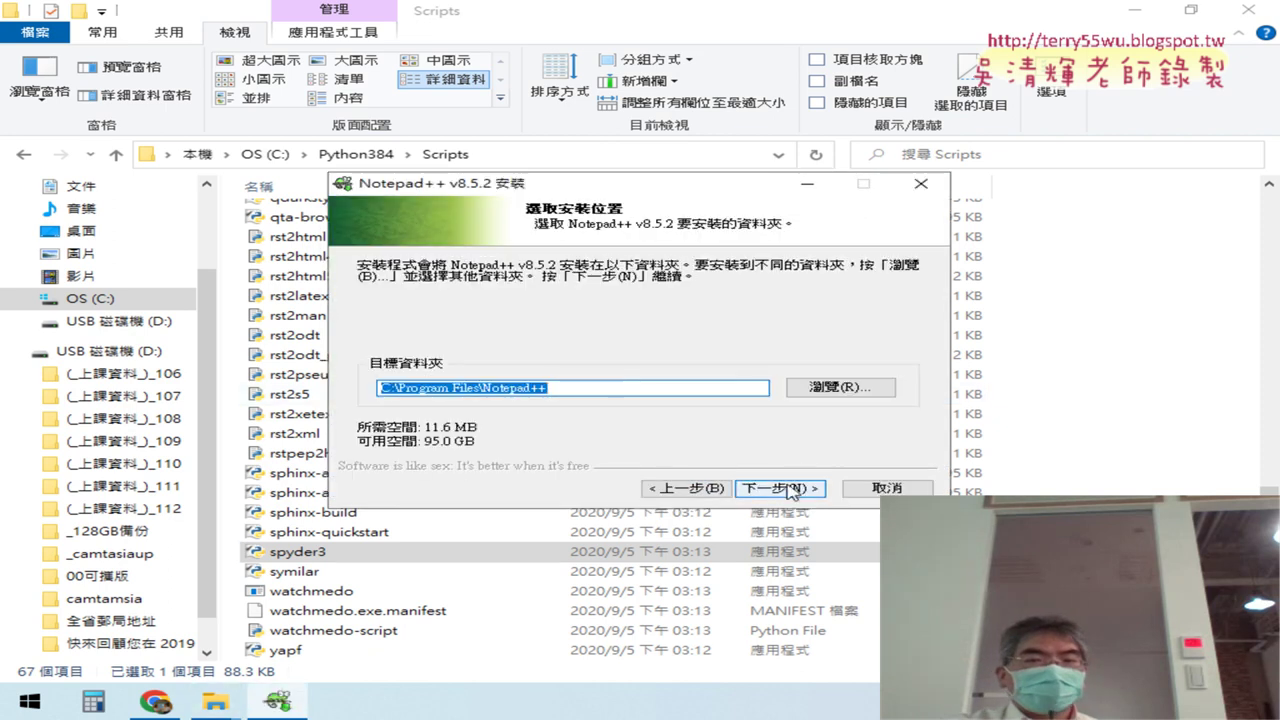
{"action": "left_click", "coordinate": [790, 488]}
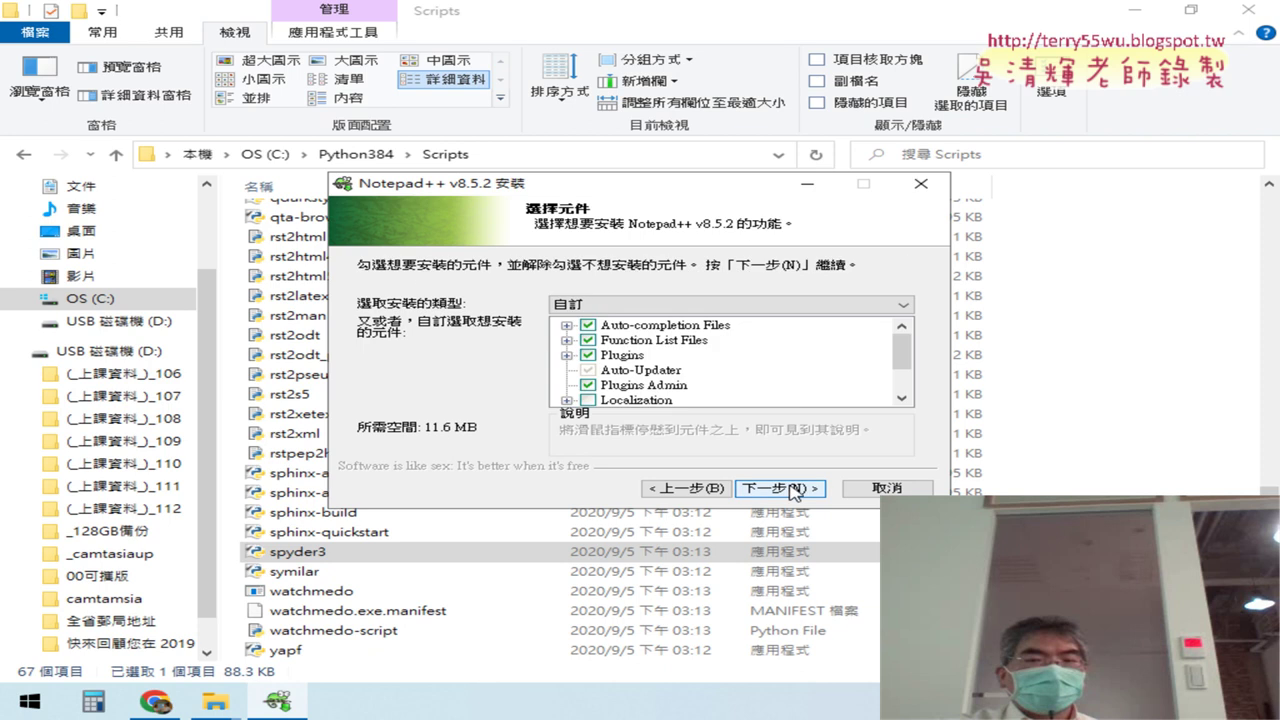
{"action": "left_click", "coordinate": [790, 488]}
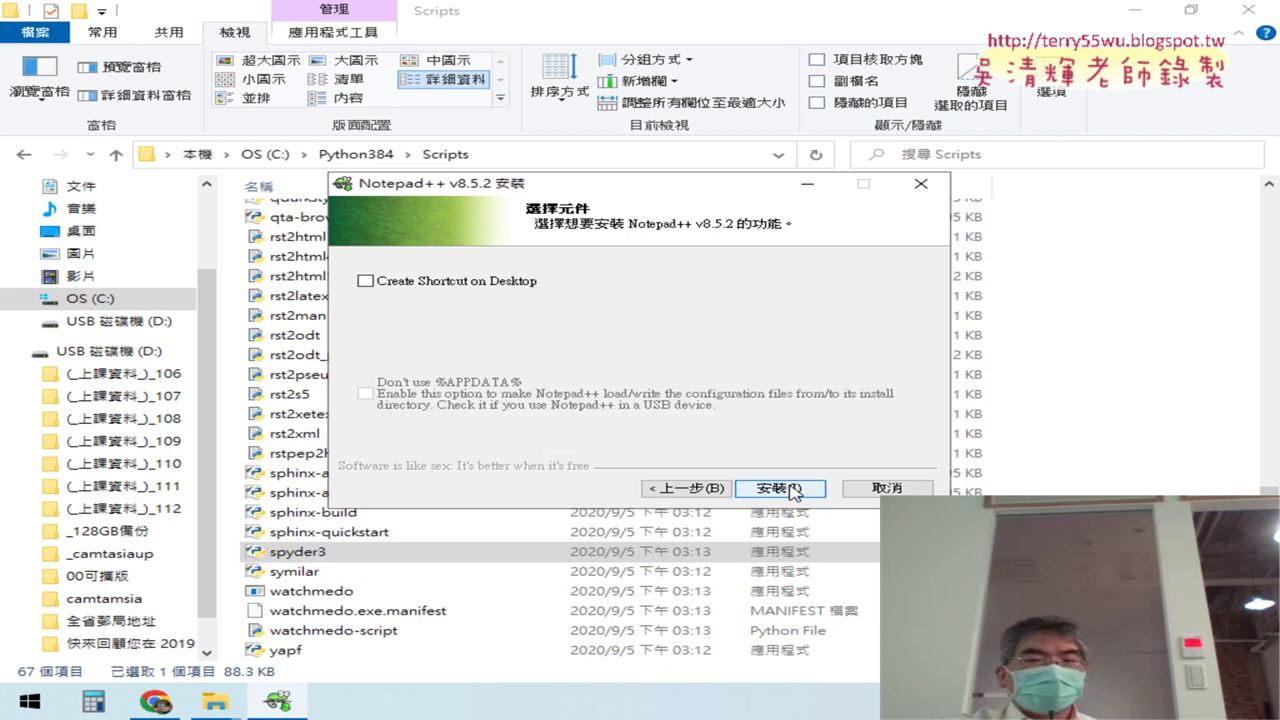
{"action": "left_click", "coordinate": [791, 488]}
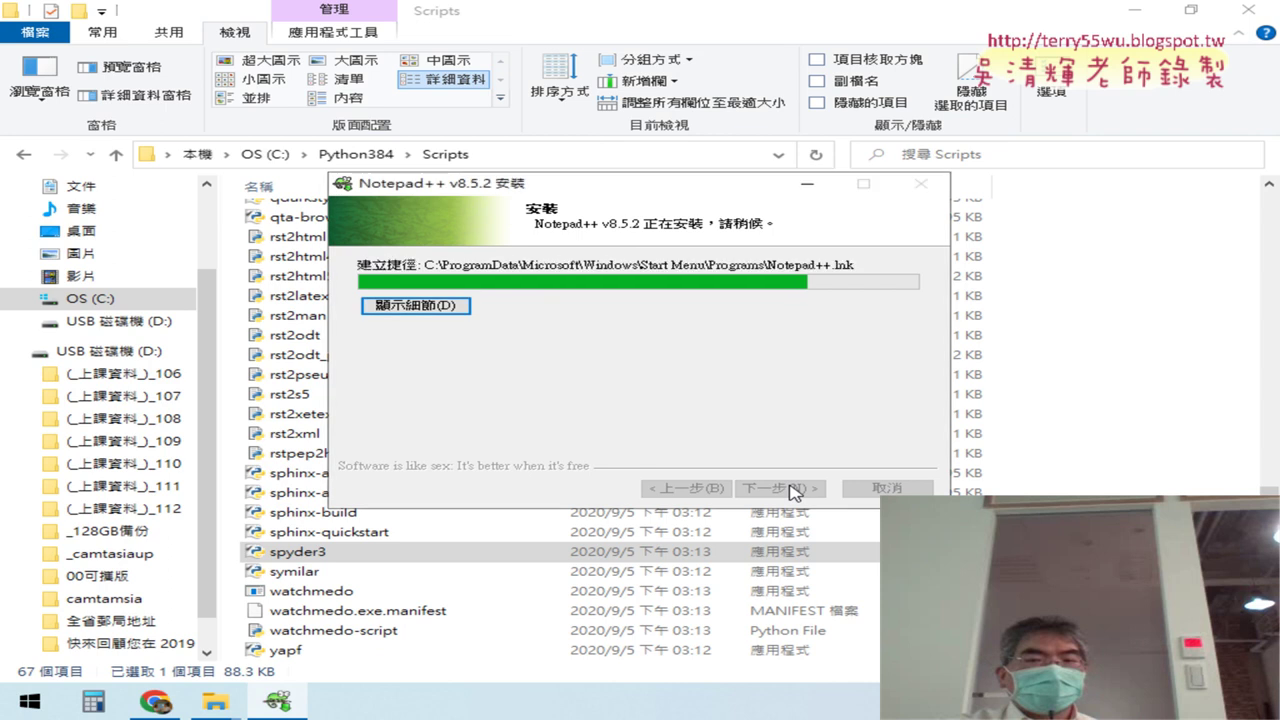
{"action": "left_click", "coordinate": [790, 488]}
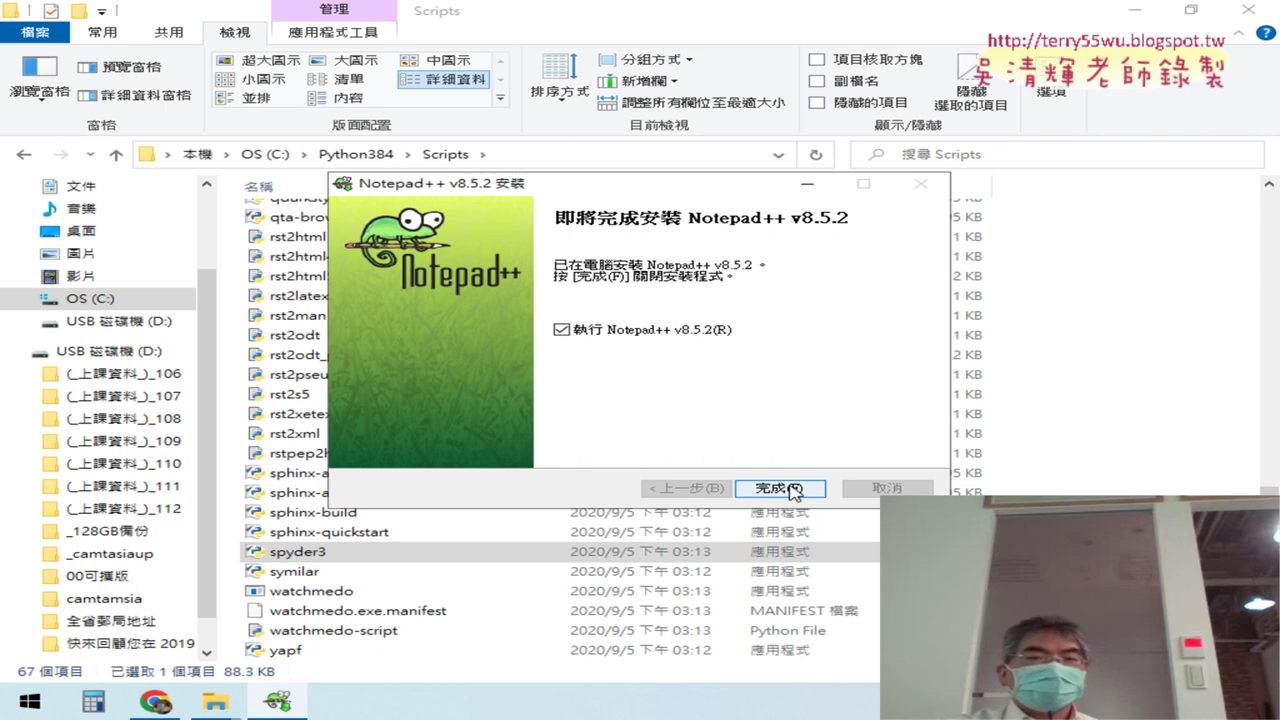
{"action": "left_click", "coordinate": [790, 488]}
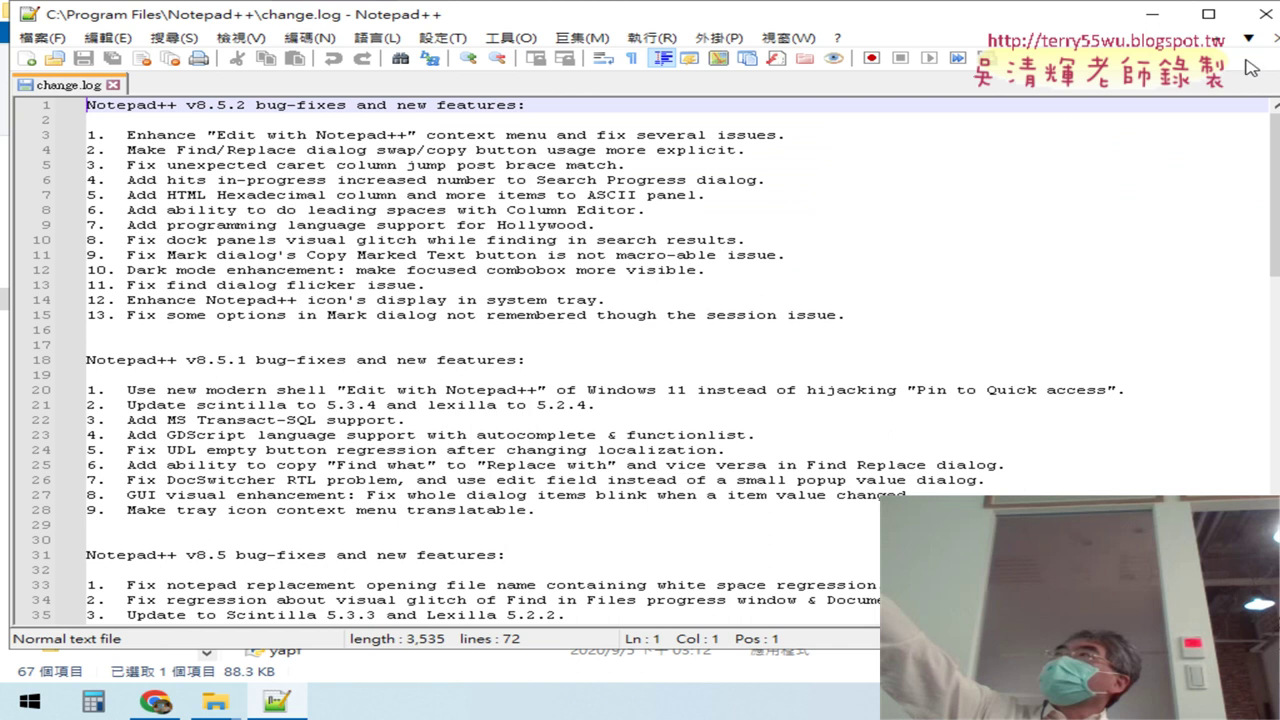
{"action": "left_click", "coordinate": [1266, 20]}
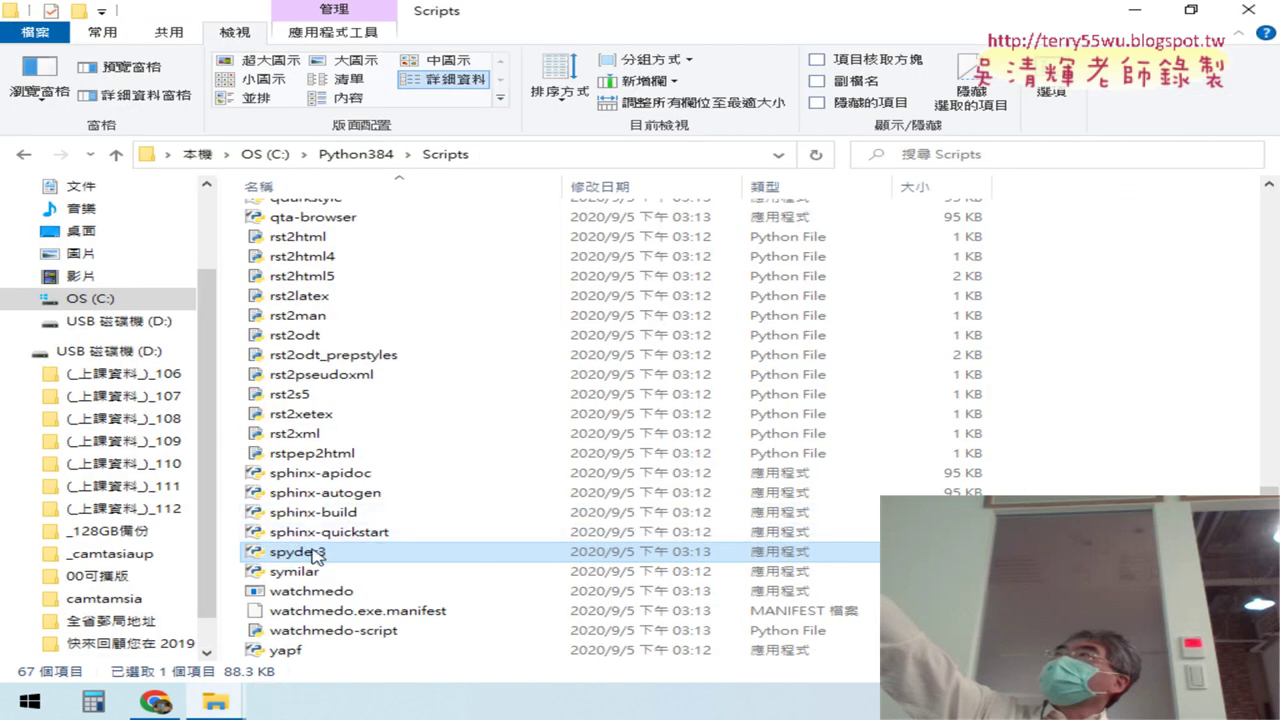
Open spyder3 from the Scripts folder in Notepad++ and turn on automatic line wrapping.
{"action": "right_click", "coordinate": [313, 556]}
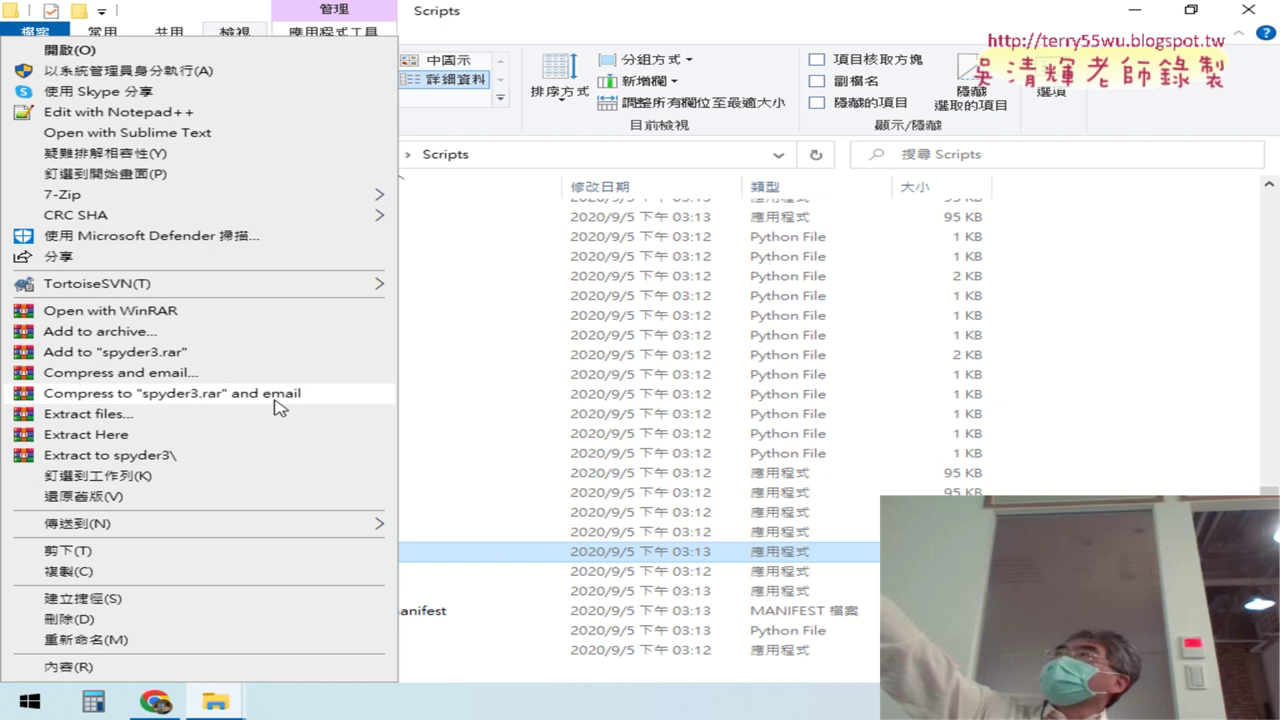
{"action": "left_click", "coordinate": [262, 115]}
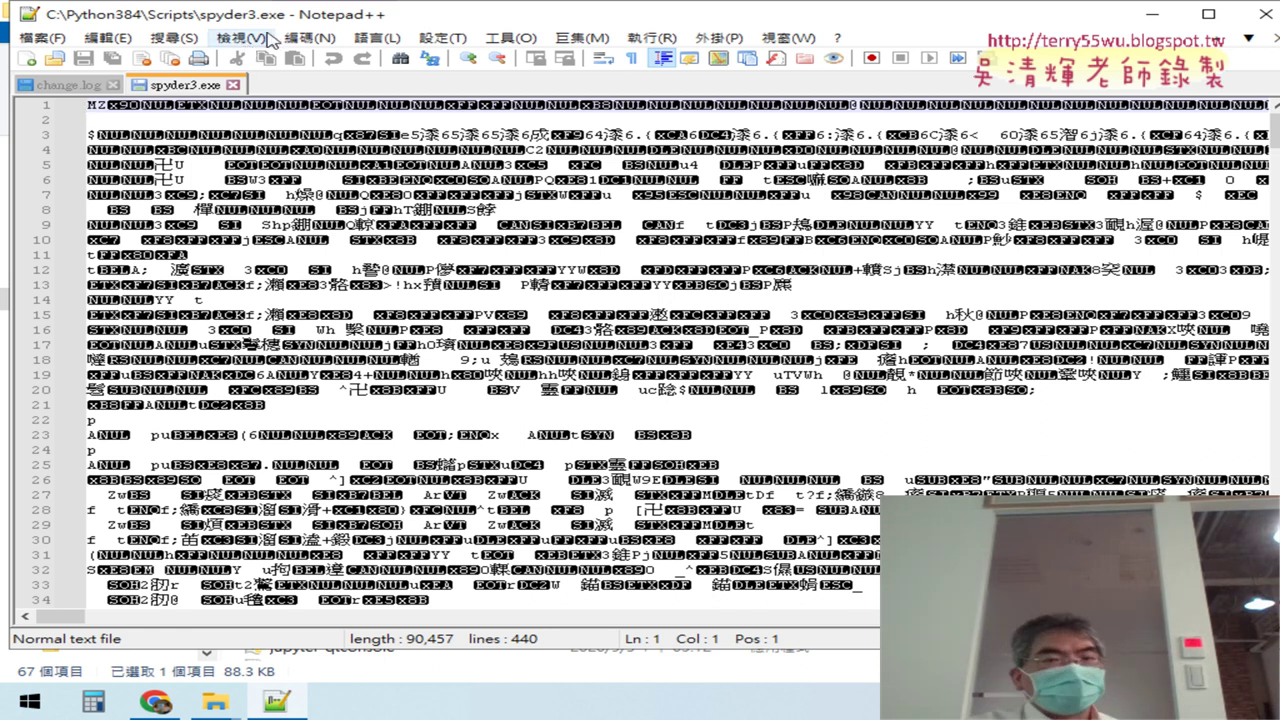
{"action": "left_click", "coordinate": [264, 38]}
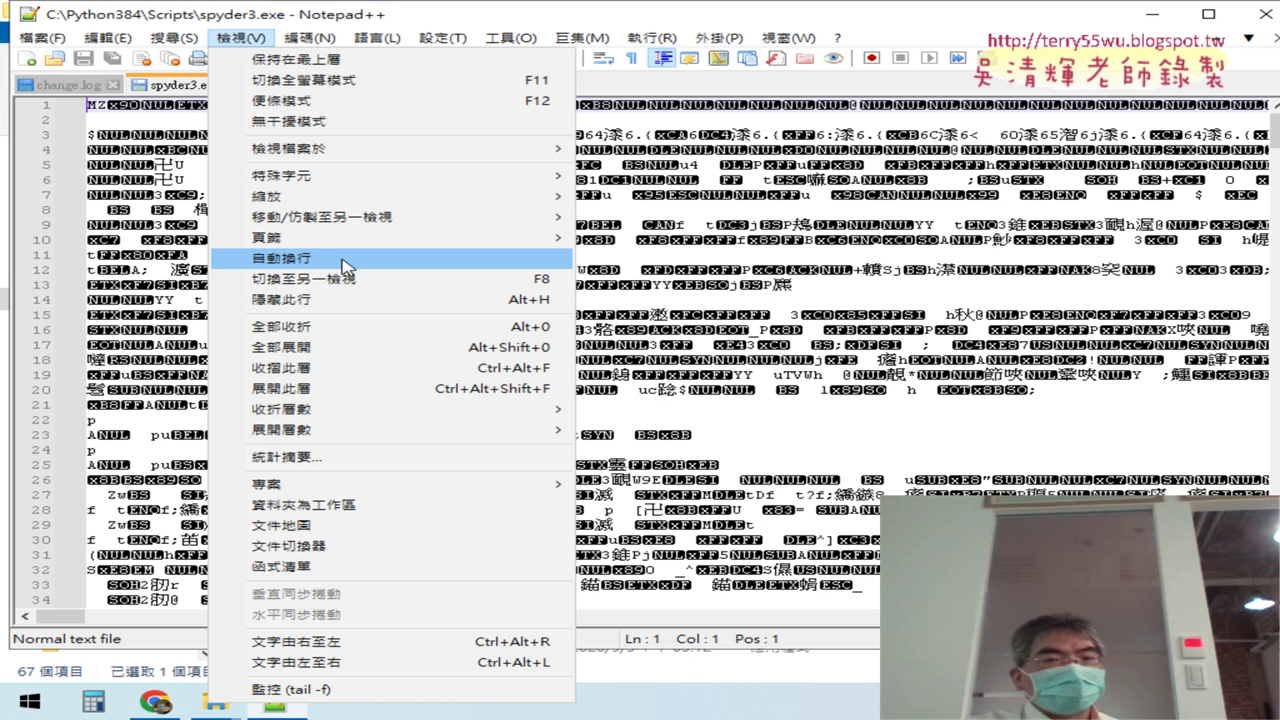
{"action": "left_click", "coordinate": [347, 267]}
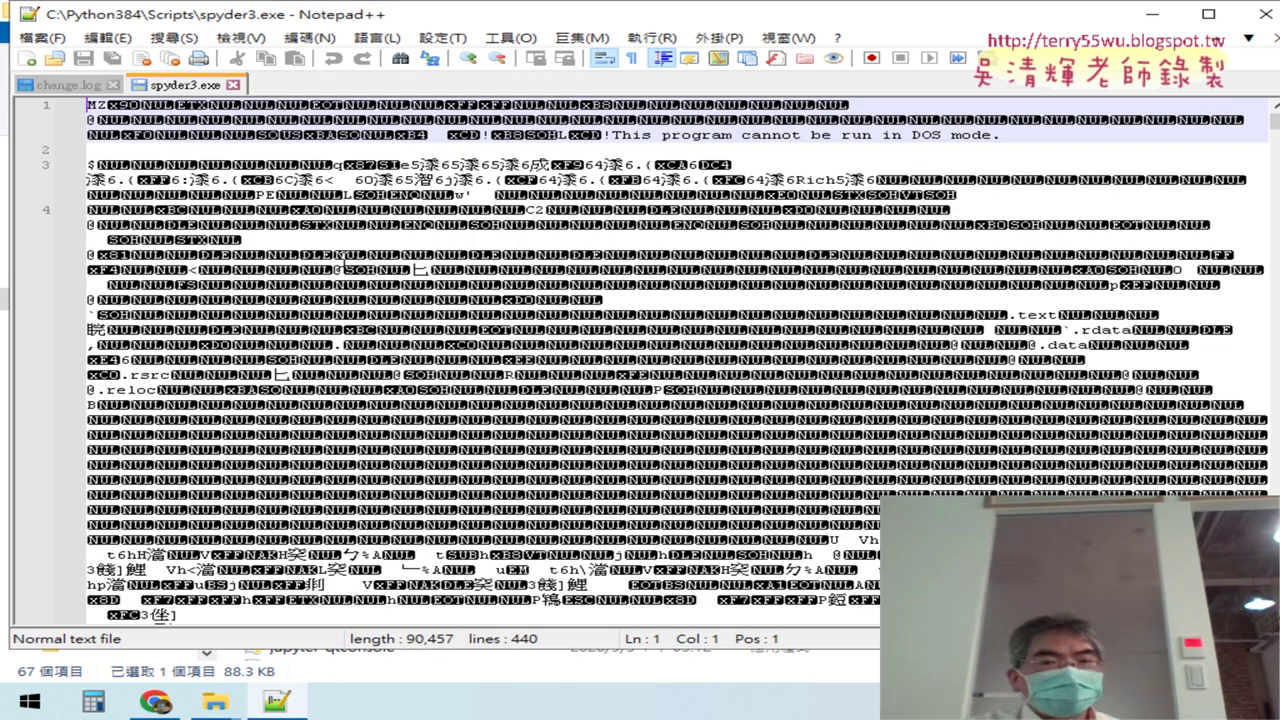
{"action": "left_click", "coordinate": [238, 45]}
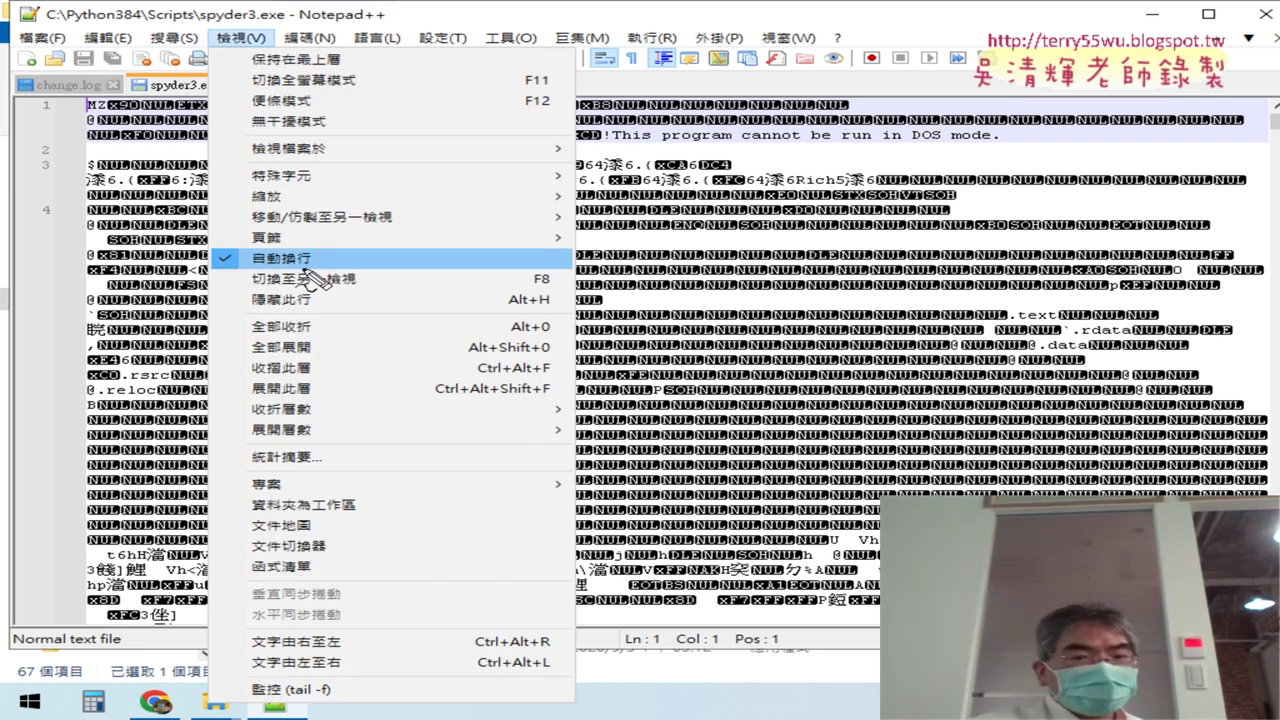
{"action": "mouse_move", "coordinate": [320, 300]}
{"action": "left_mouse_down"}
{"action": "mouse_move", "coordinate": [205, 268]}
{"action": "mouse_move", "coordinate": [355, 262]}
{"action": "mouse_move", "coordinate": [312, 298]}
{"action": "left_mouse_up"}
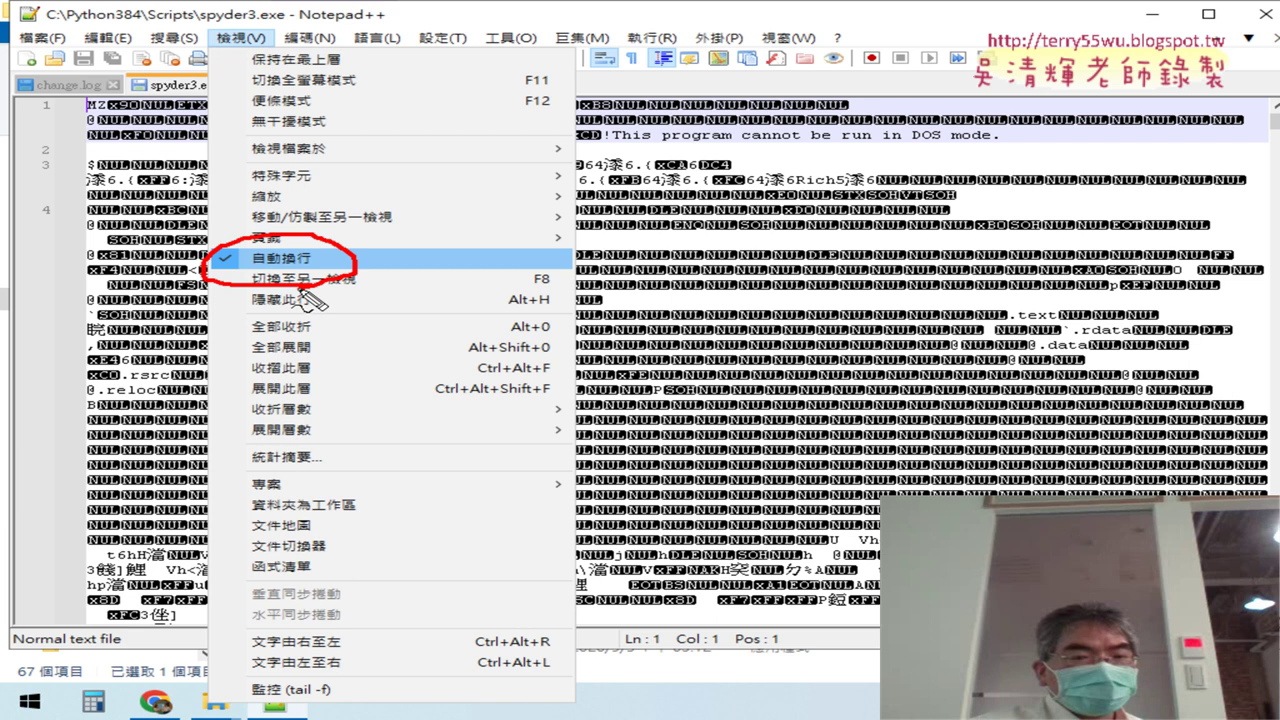
{"action": "key", "text": "Escape"}
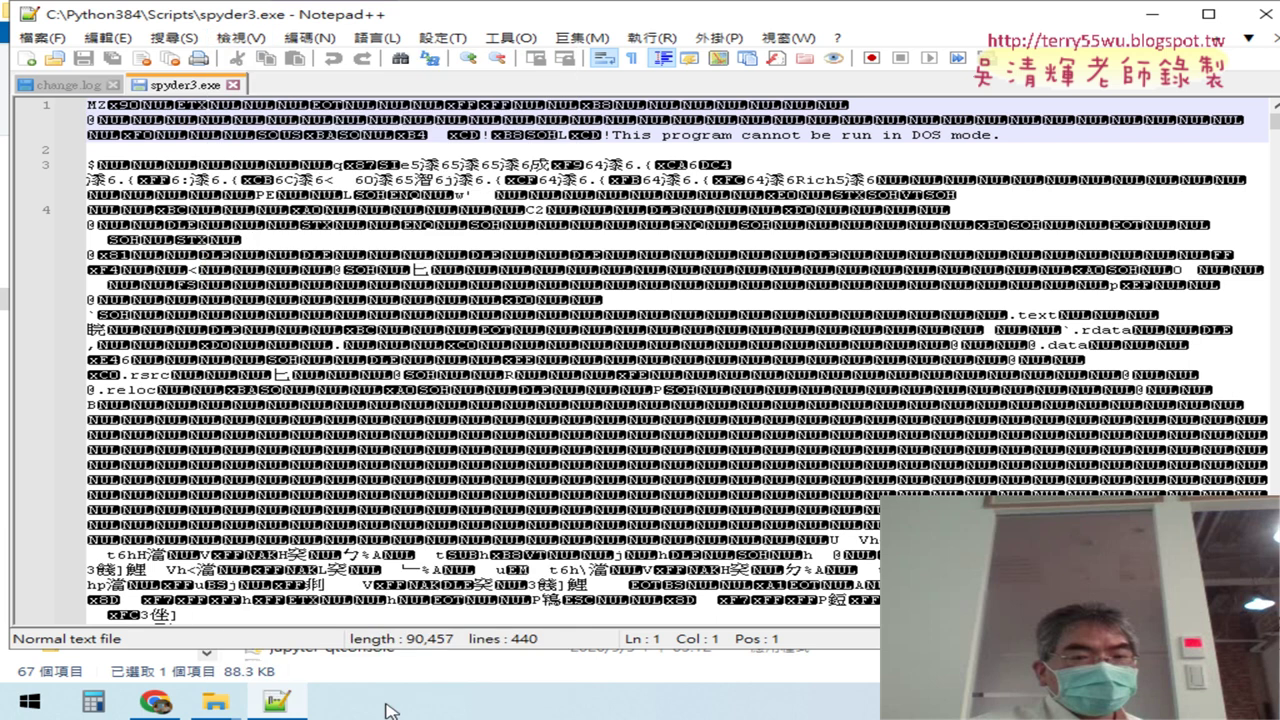
Switch to Chrome and look through the Python environment setup document for the default path instructions, then return to Notepad++.
{"action": "left_click", "coordinate": [155, 701]}
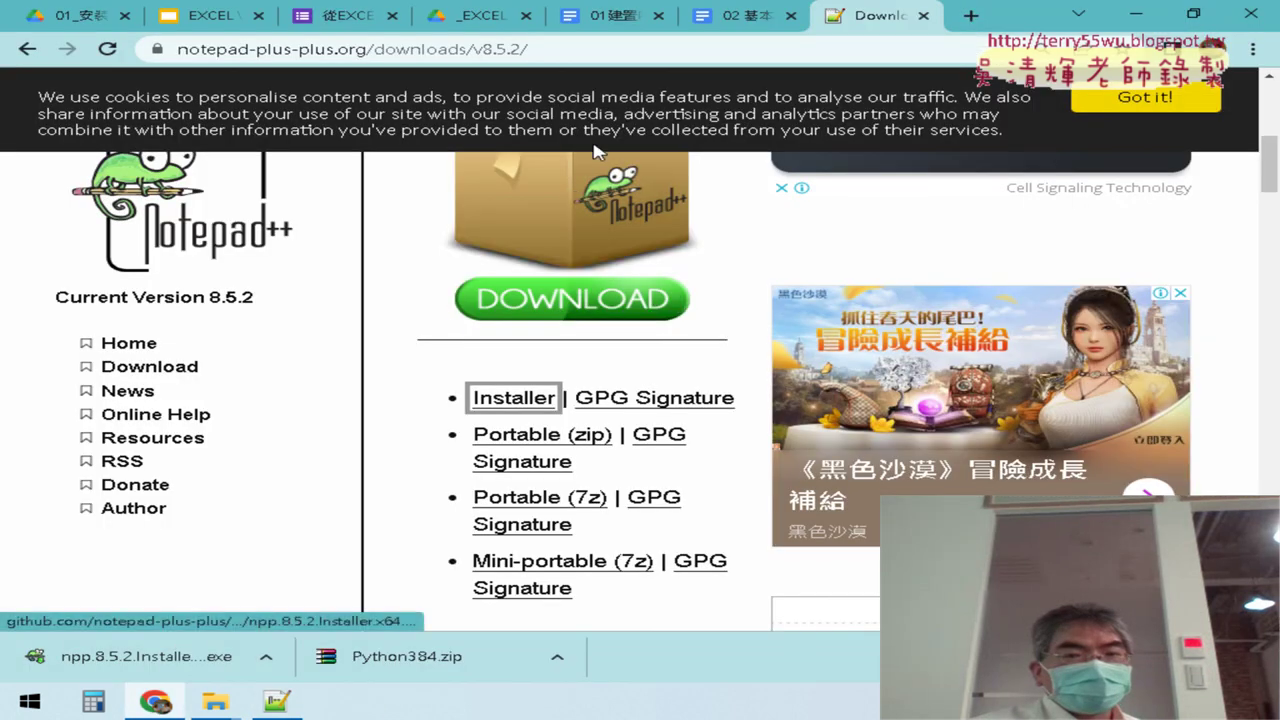
{"action": "left_click", "coordinate": [615, 15]}
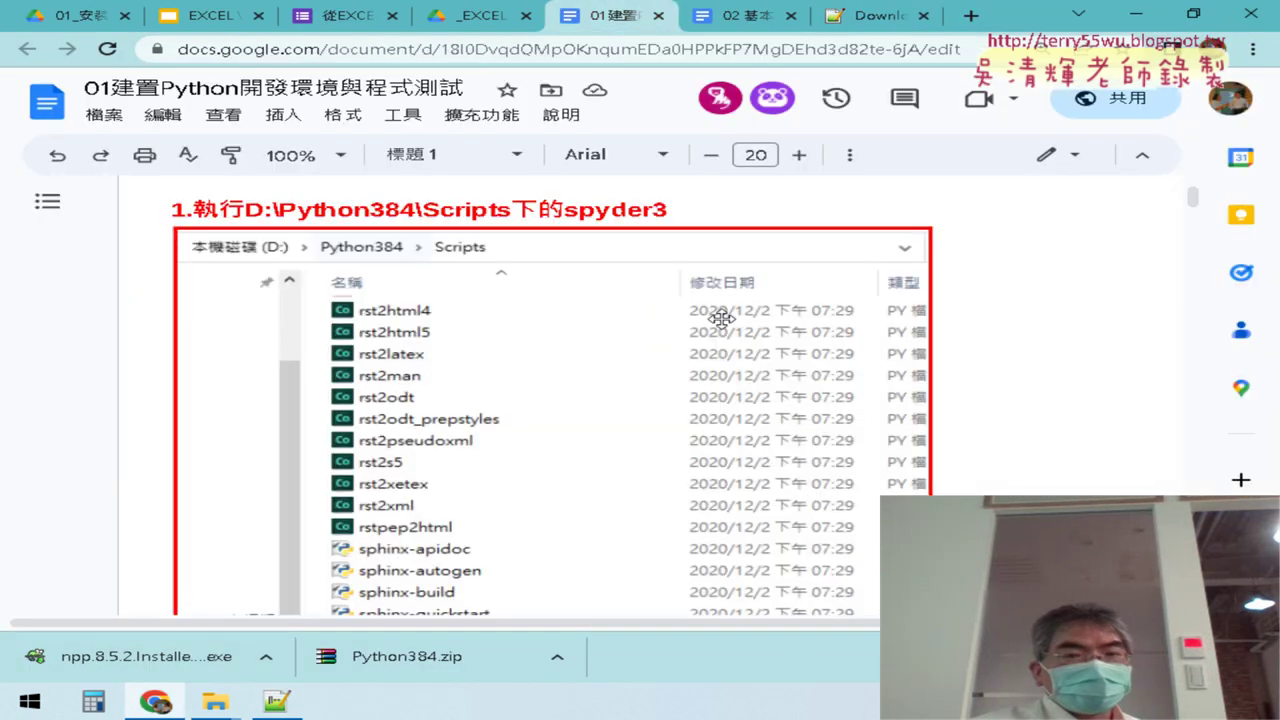
{"action": "scroll", "coordinate": [794, 269], "scroll_direction": "down", "scroll_amount": 15}
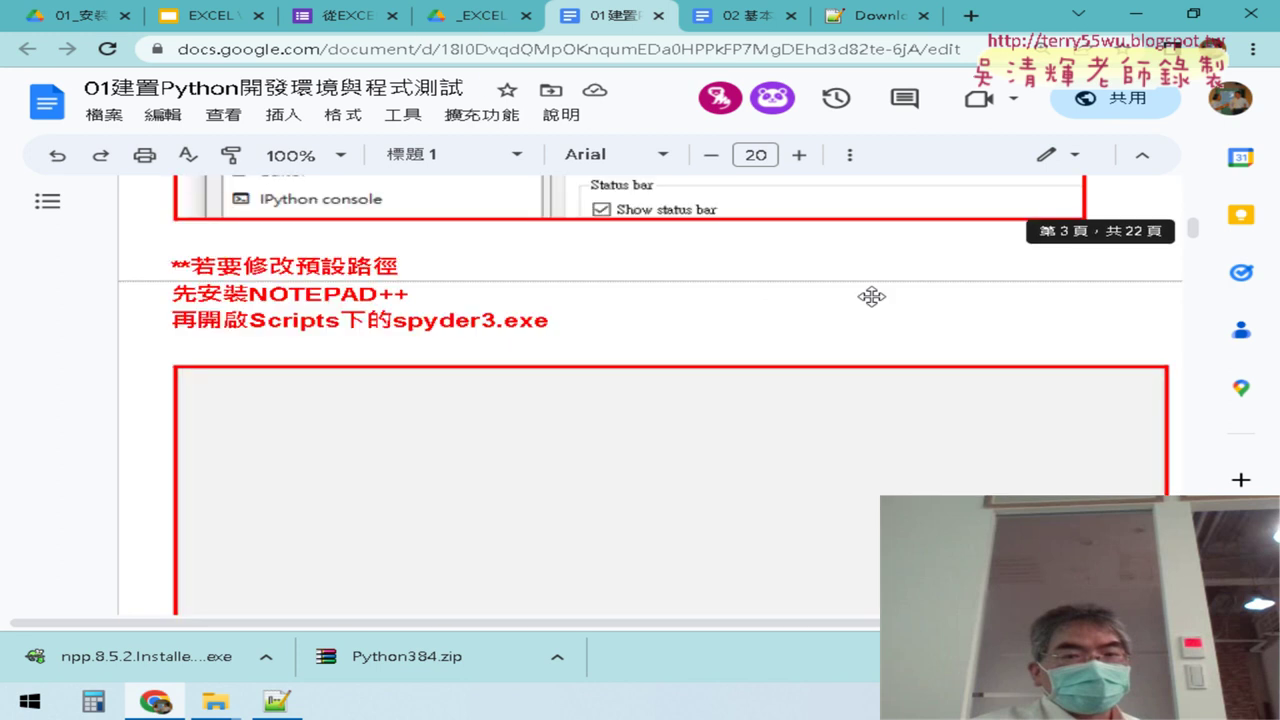
{"action": "scroll", "coordinate": [876, 298], "scroll_direction": "down", "scroll_amount": 10}
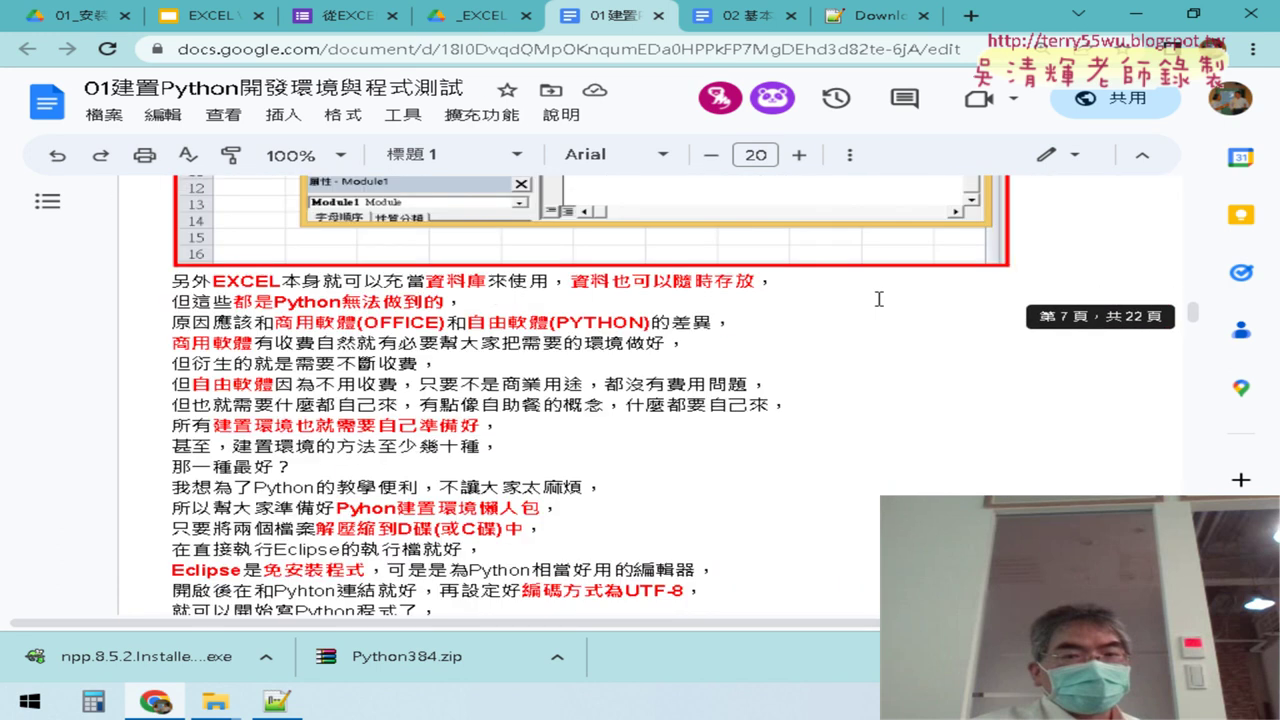
{"action": "scroll", "coordinate": [879, 298], "scroll_direction": "down", "scroll_amount": 10}
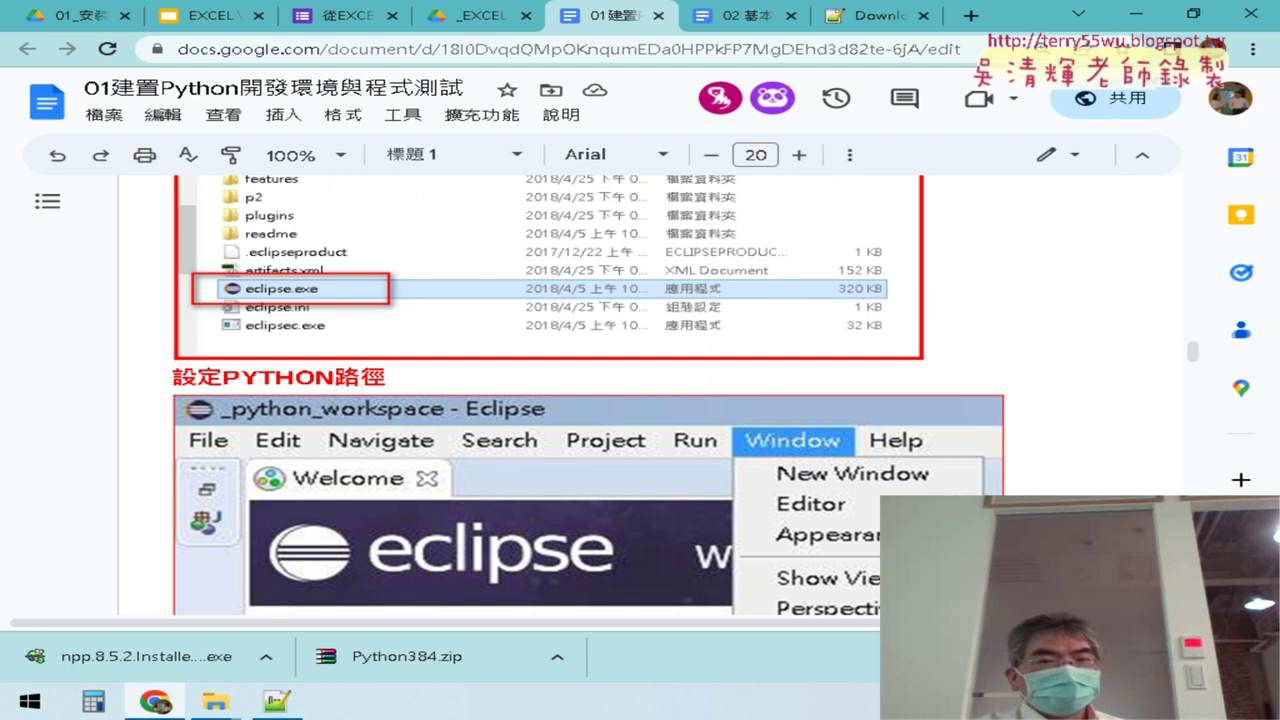
{"action": "left_click", "coordinate": [1138, 14]}
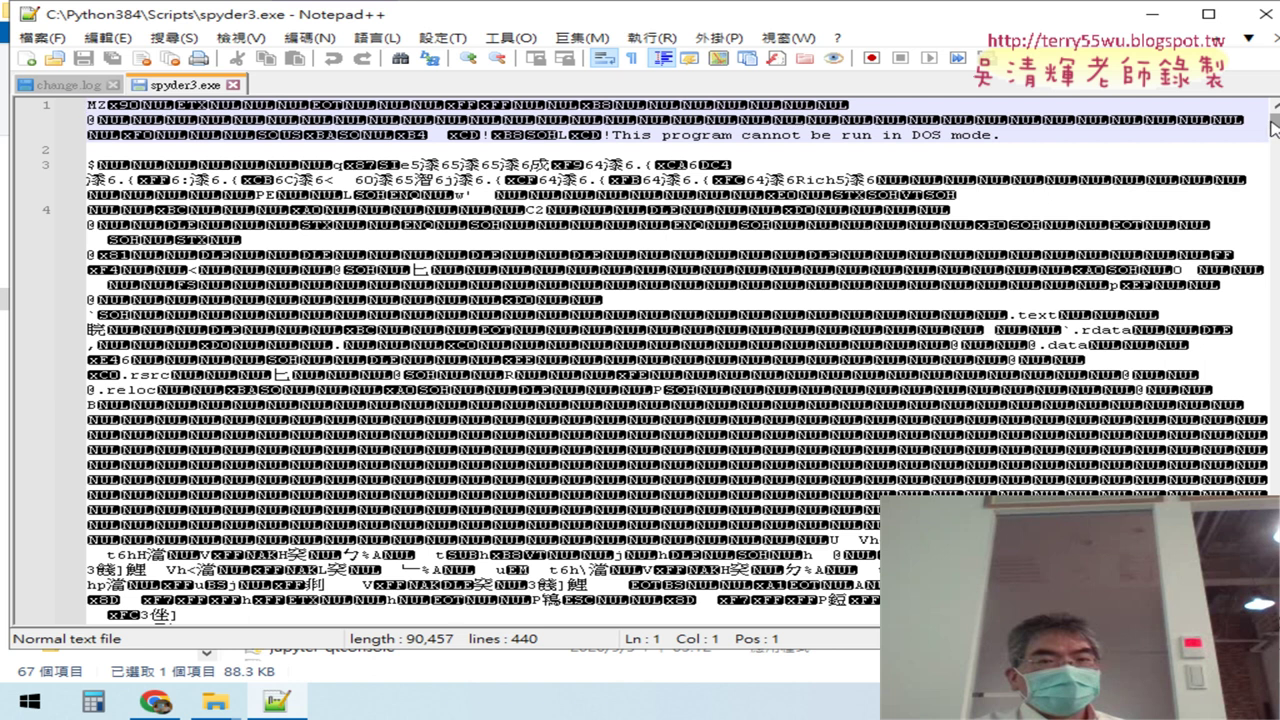
Change the drive letter to c in the #!d:\python384\pythonw.exe line near the end of spyder3.exe.
{"action": "scroll", "coordinate": [1275, 128], "scroll_direction": "down", "scroll_amount": 4}
{"action": "left_click_drag", "start_coordinate": [1275, 128], "coordinate": [1275, 610]}
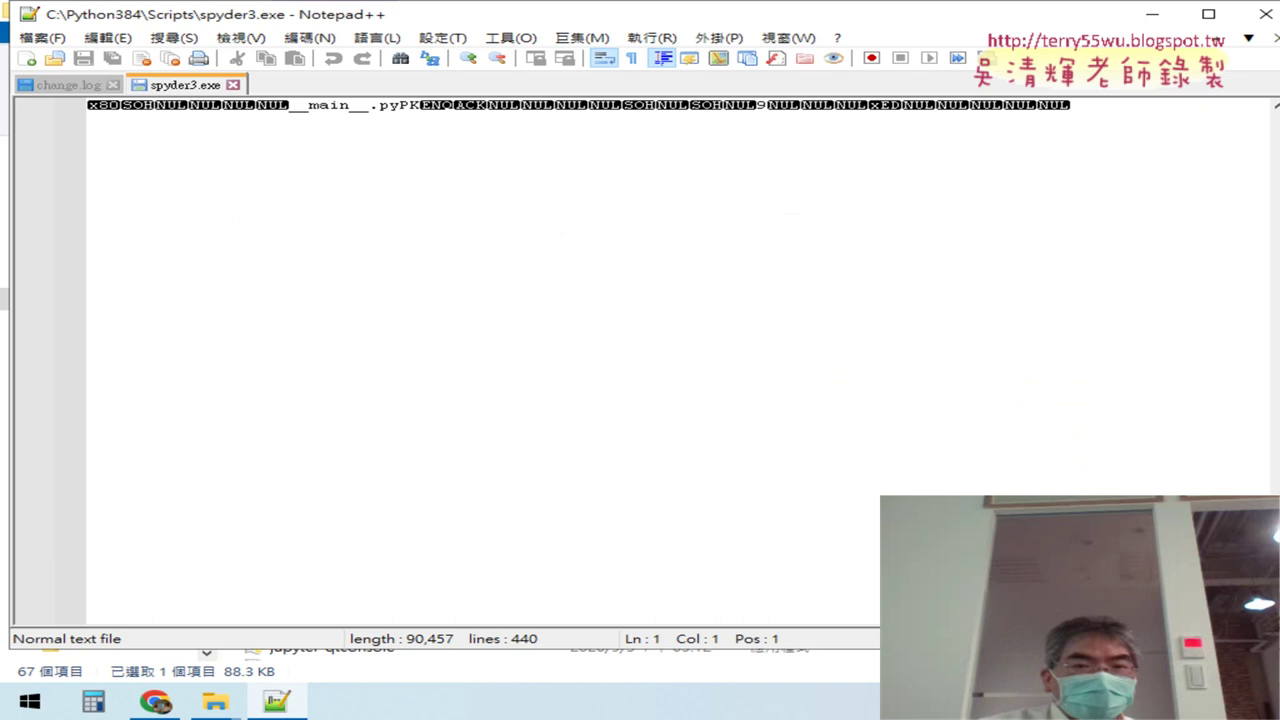
{"action": "scroll", "coordinate": [640, 300], "scroll_direction": "up", "scroll_amount": 8}
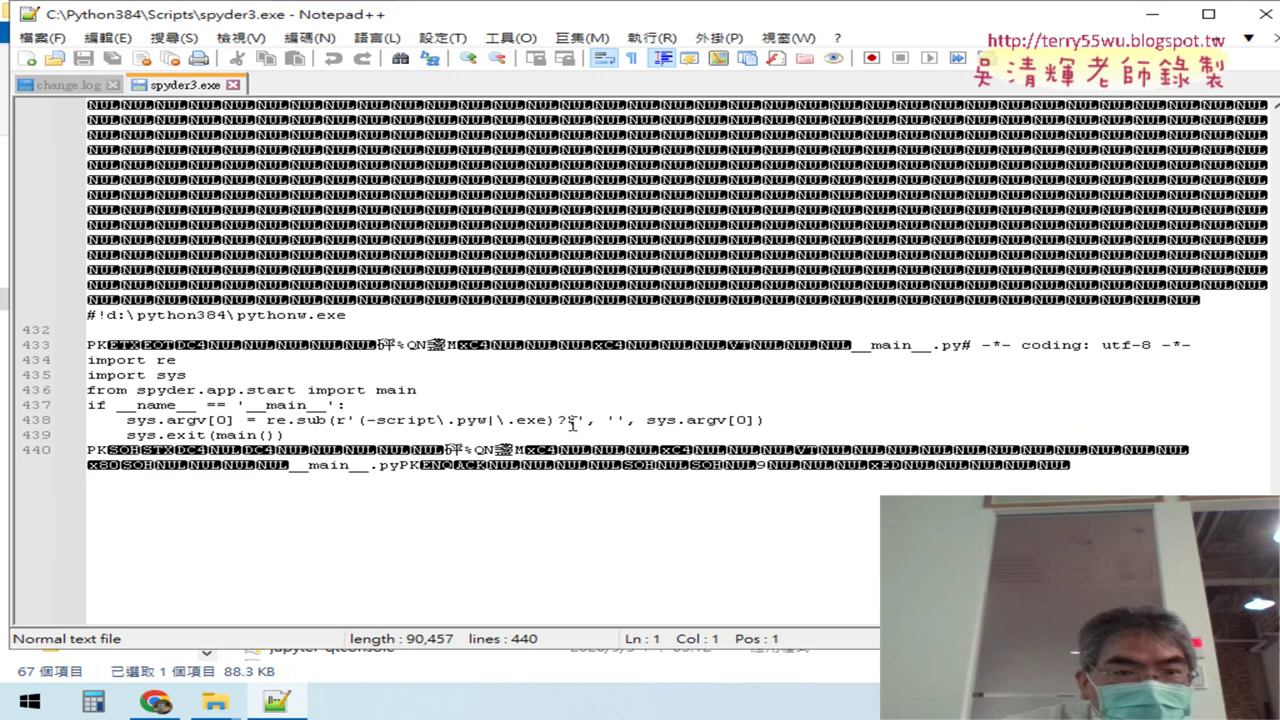
{"action": "double_click", "coordinate": [116, 316]}
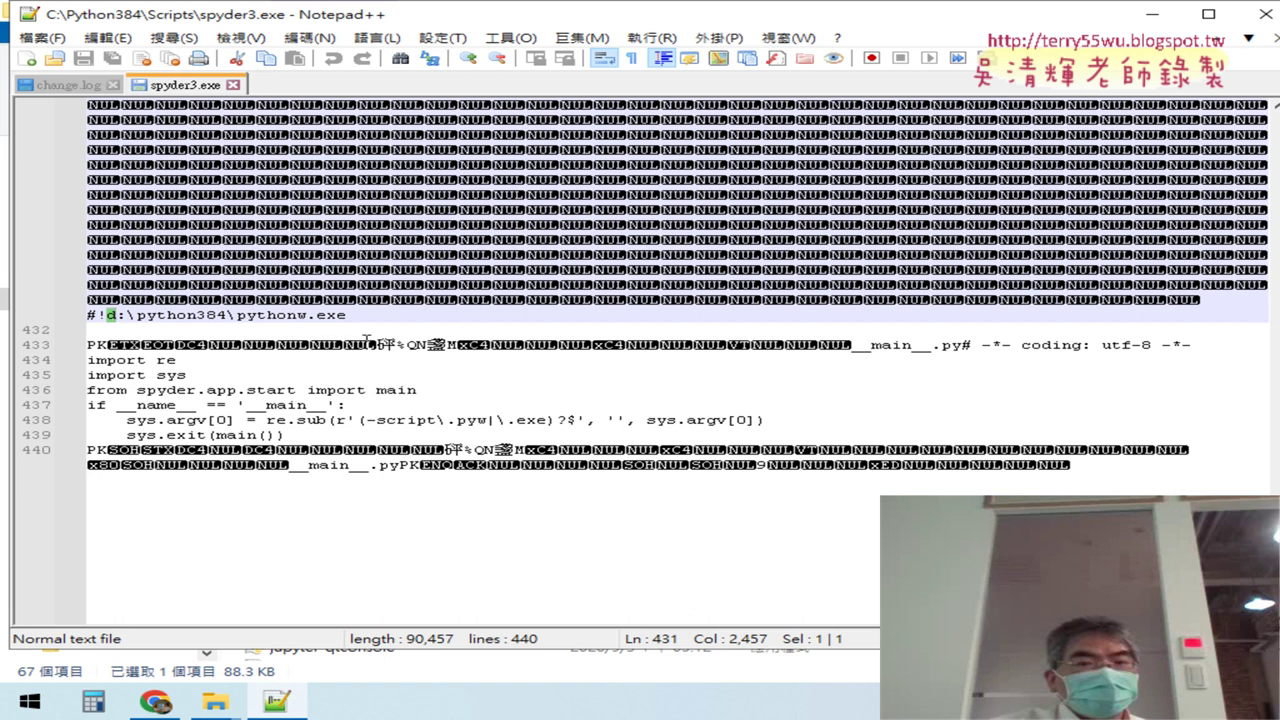
{"action": "key", "text": "End"}
{"action": "left_click_drag", "start_coordinate": [346, 316], "coordinate": [110, 316]}
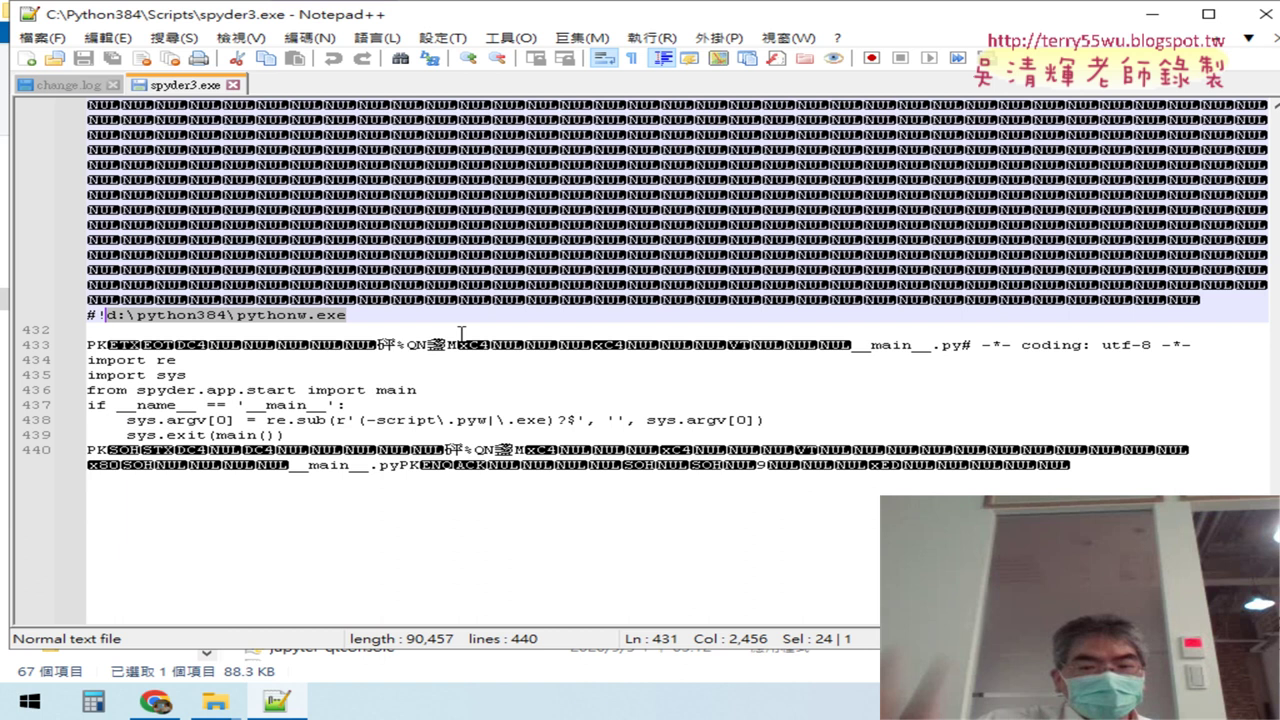
{"action": "key", "text": "Left"}
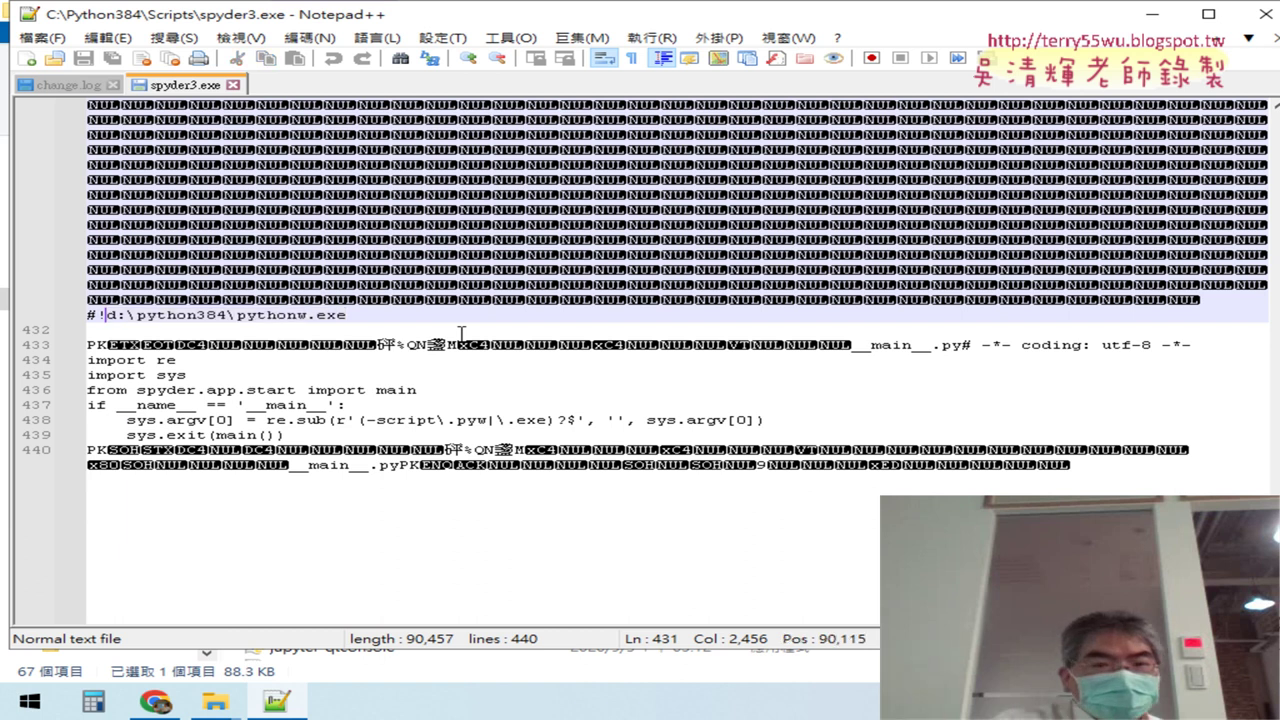
{"action": "key", "text": "Delete"}
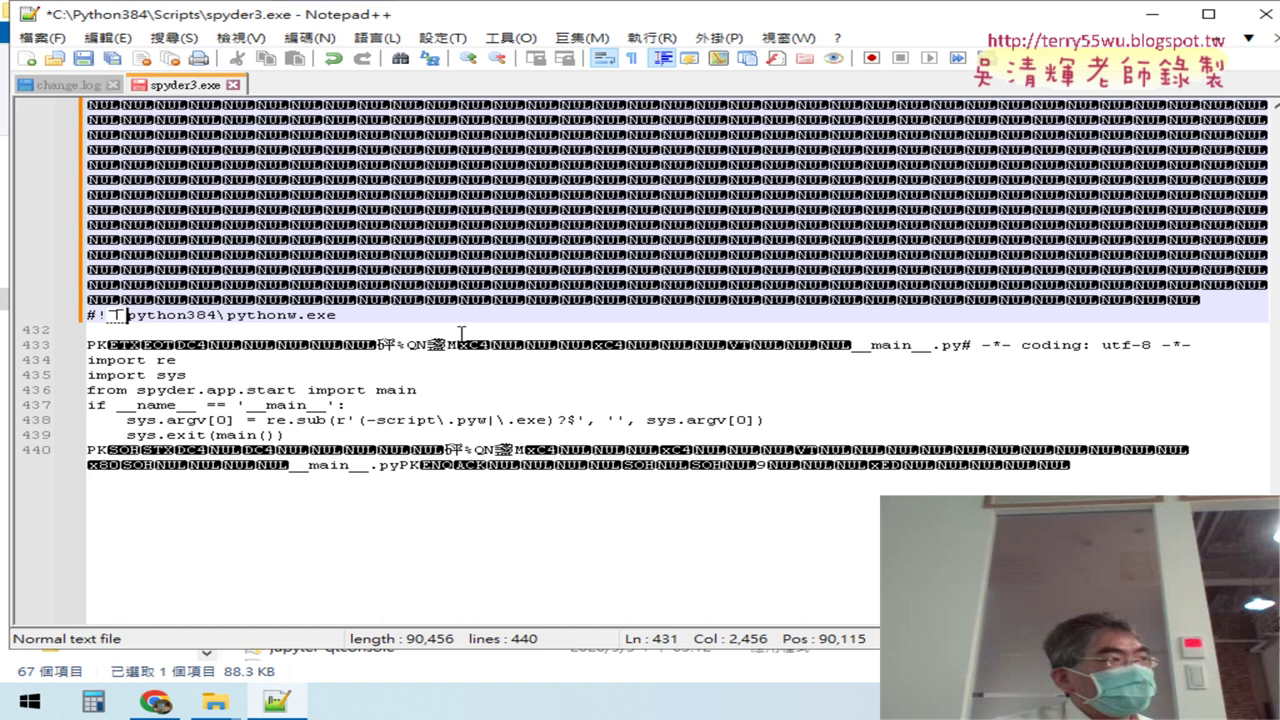
{"action": "type", "text": "c:\\"}
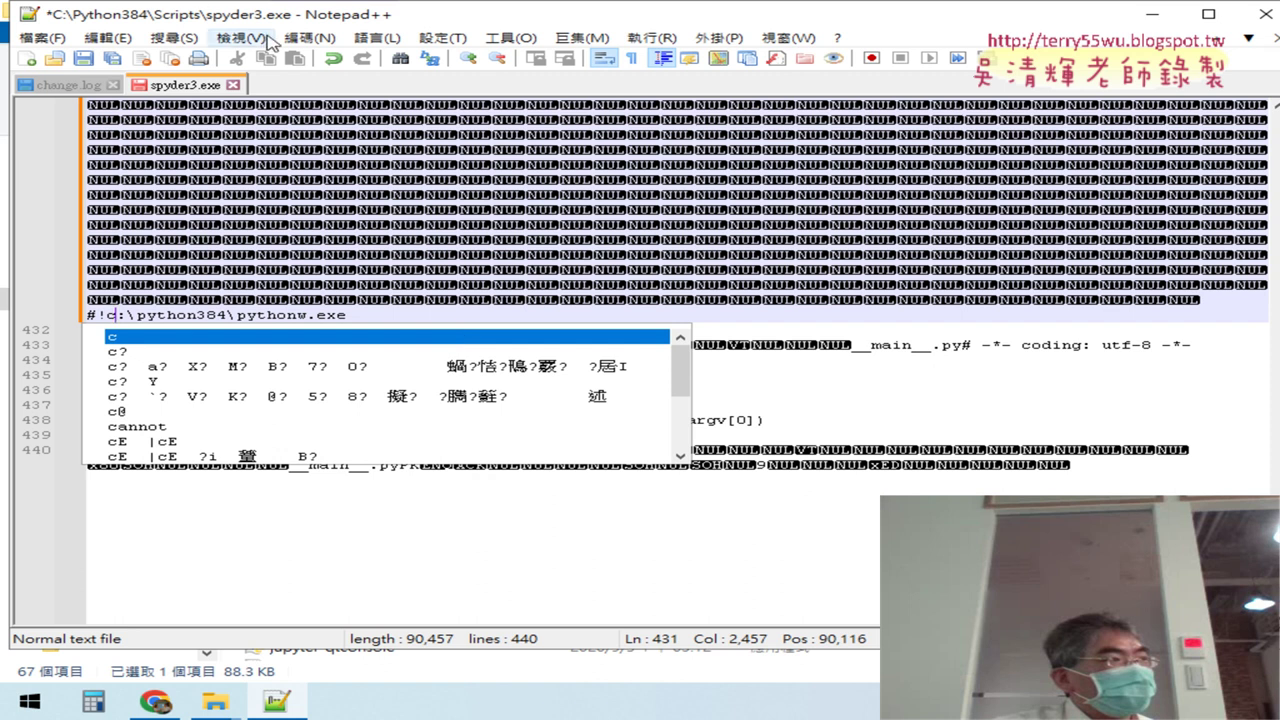
{"action": "left_click", "coordinate": [240, 38]}
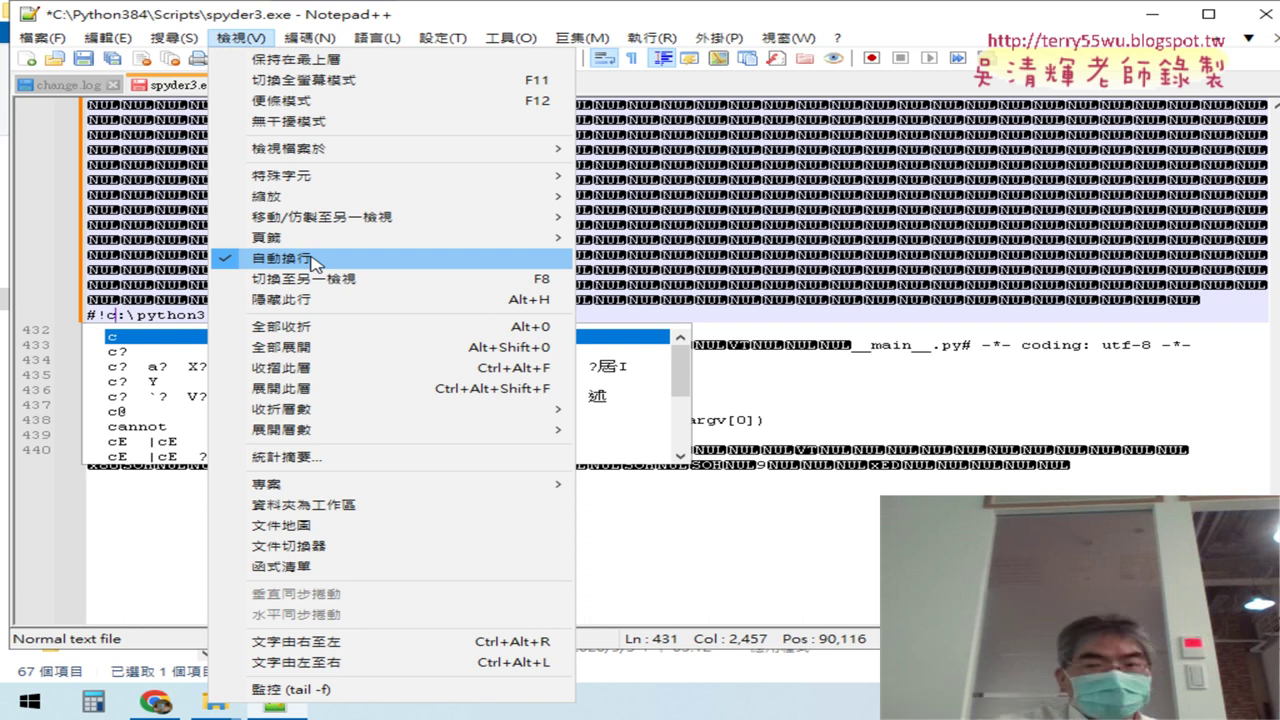
{"action": "left_click", "coordinate": [312, 262]}
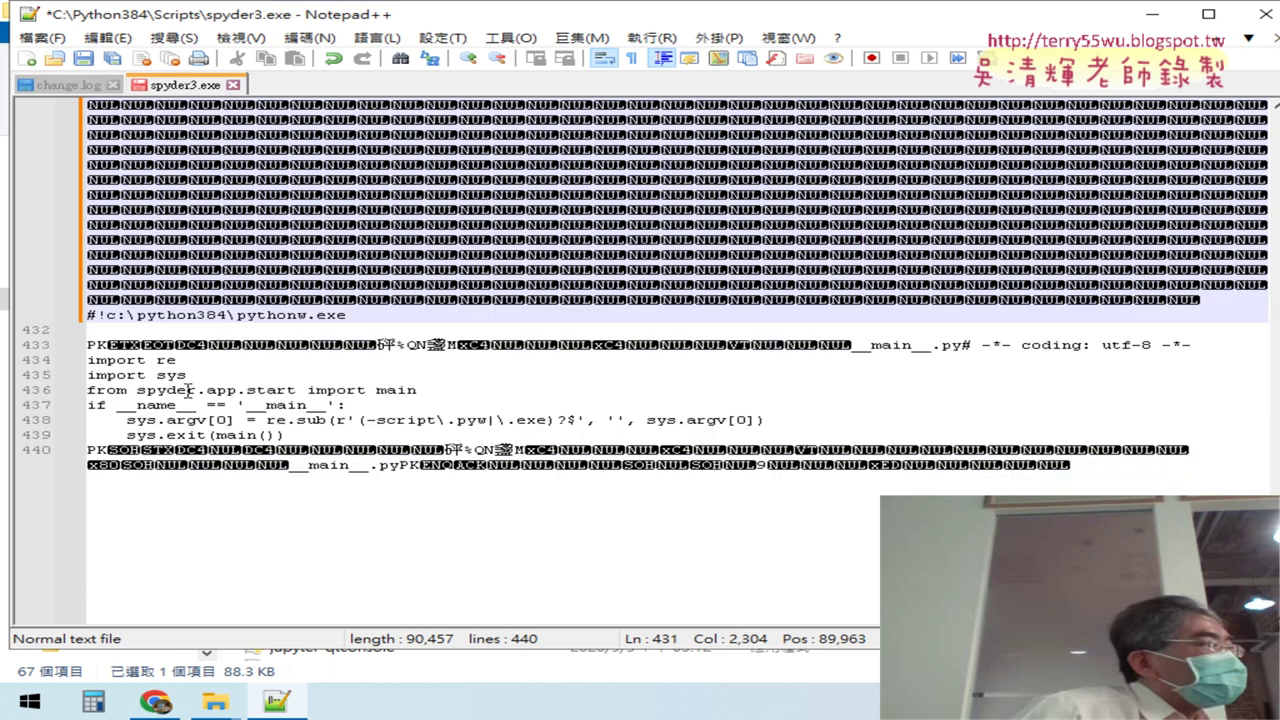
{"action": "left_click", "coordinate": [113, 316]}
{"action": "left_click_drag", "start_coordinate": [113, 316], "coordinate": [110, 323]}
{"action": "left_click", "coordinate": [128, 316]}
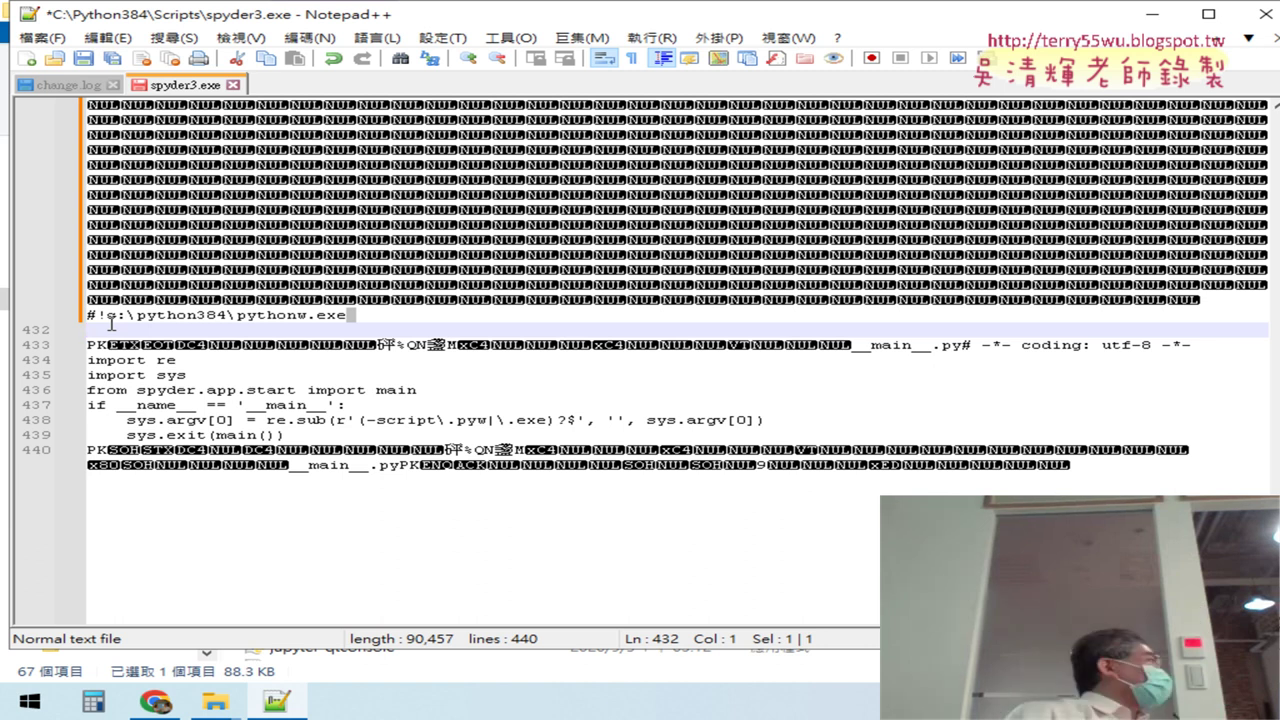
Save the edited spyder3.exe and close Notepad++.
{"action": "left_click", "coordinate": [366, 318]}
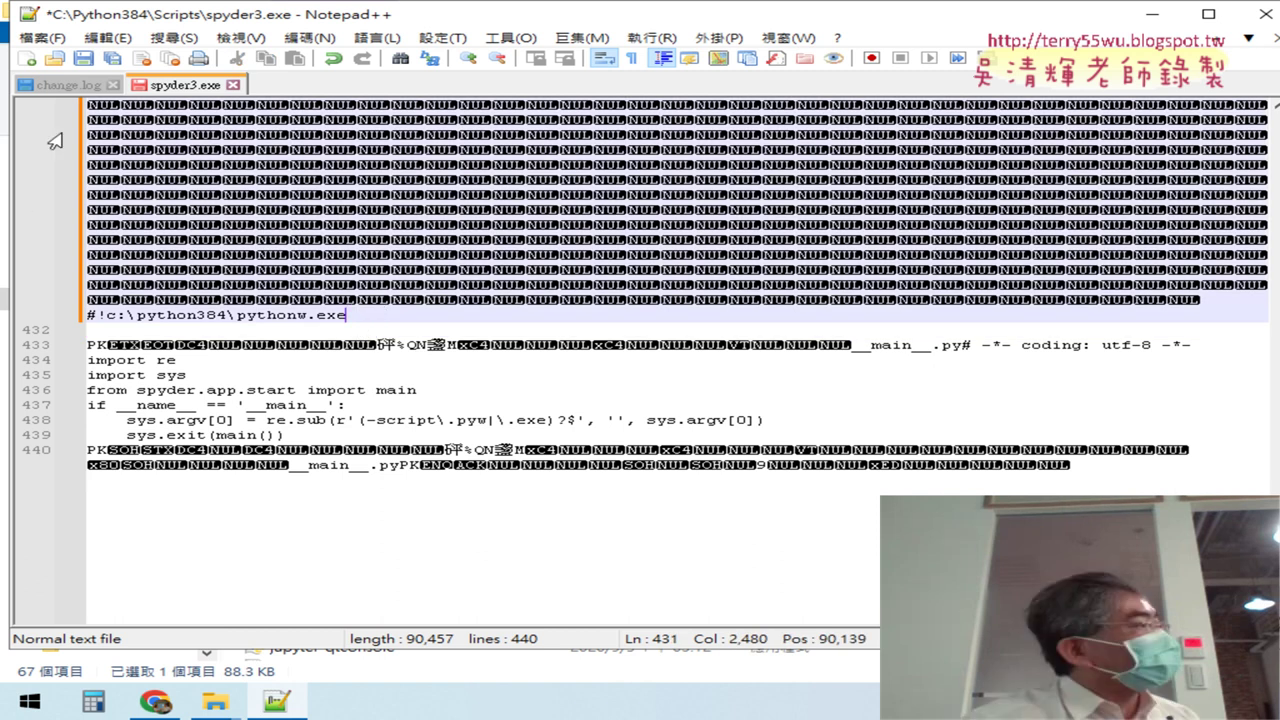
{"action": "left_click", "coordinate": [84, 58]}
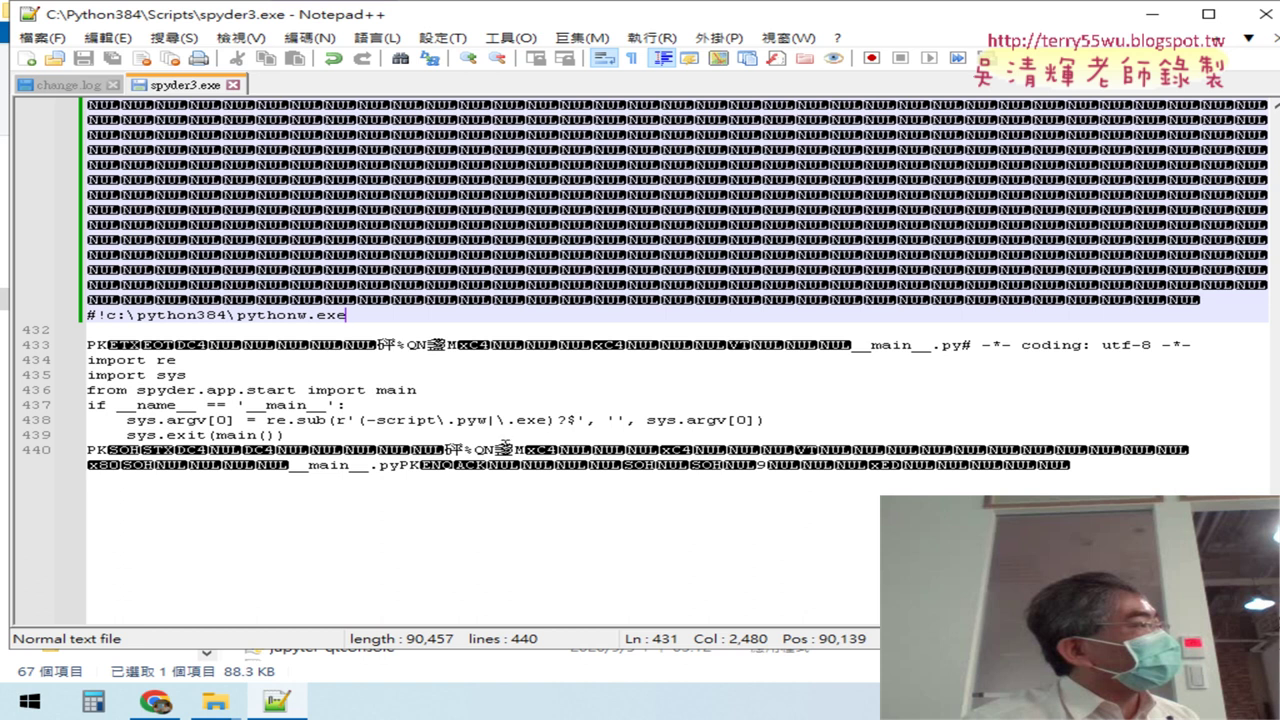
{"action": "left_click", "coordinate": [1257, 14]}
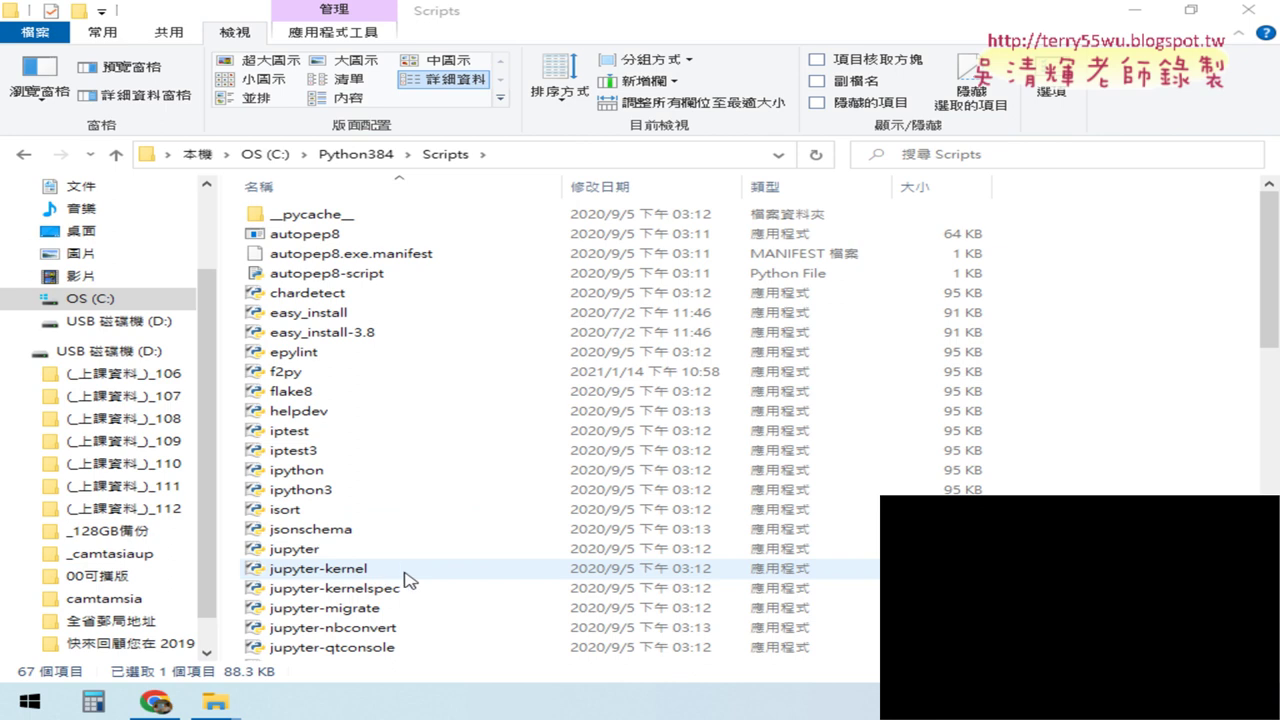
Launch spyder3 from the C:\Python384\Scripts folder.
{"action": "scroll", "coordinate": [636, 470], "scroll_direction": "down", "scroll_amount": 8}
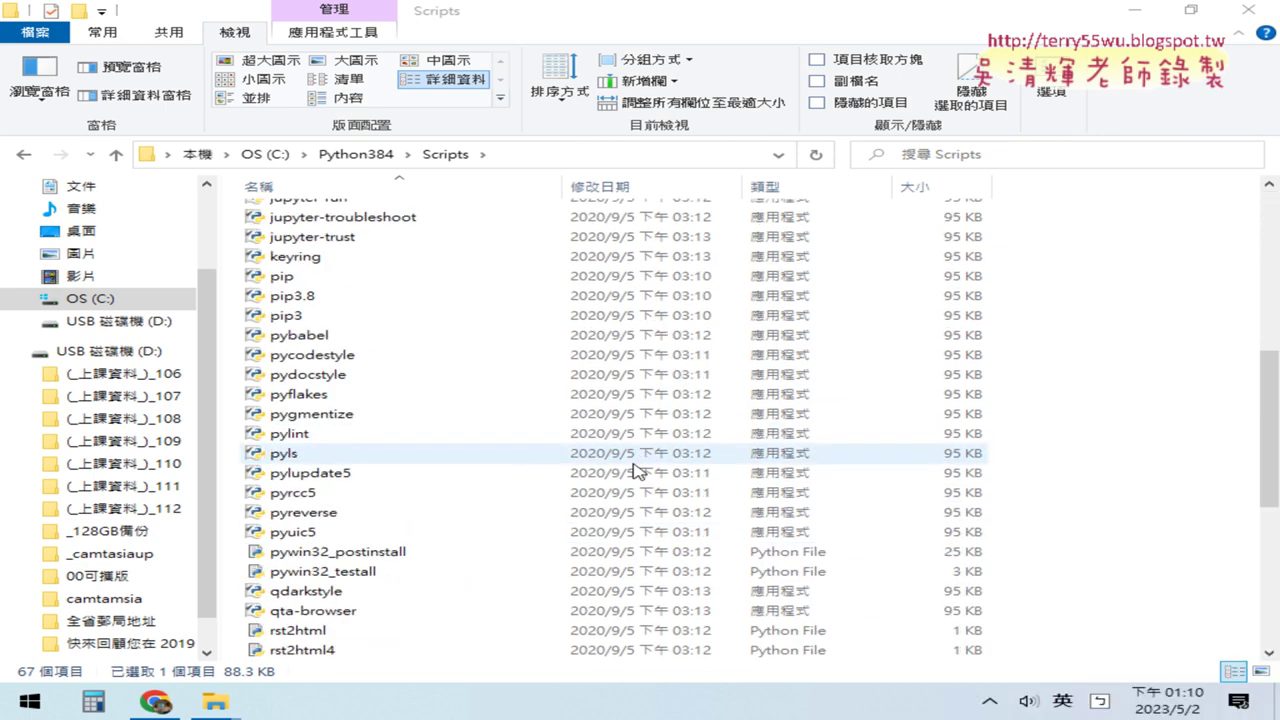
{"action": "scroll", "coordinate": [636, 470], "scroll_direction": "down", "scroll_amount": 7}
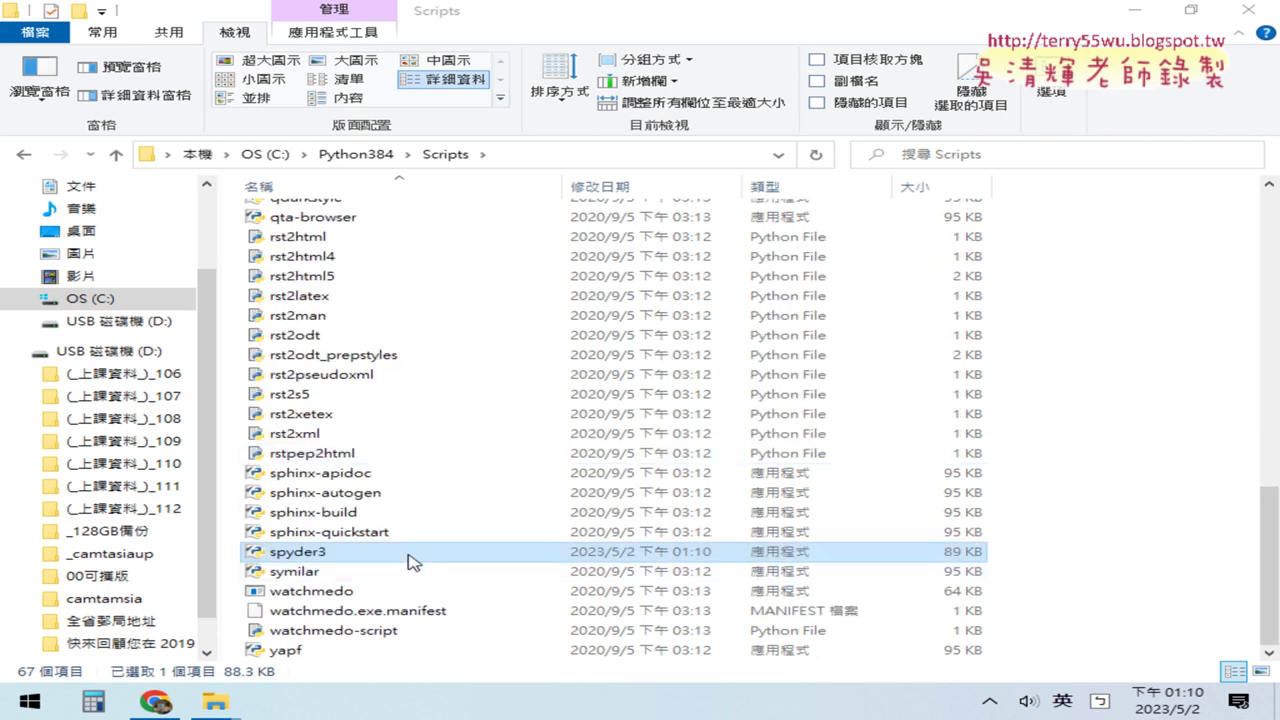
{"action": "double_click", "coordinate": [413, 562]}
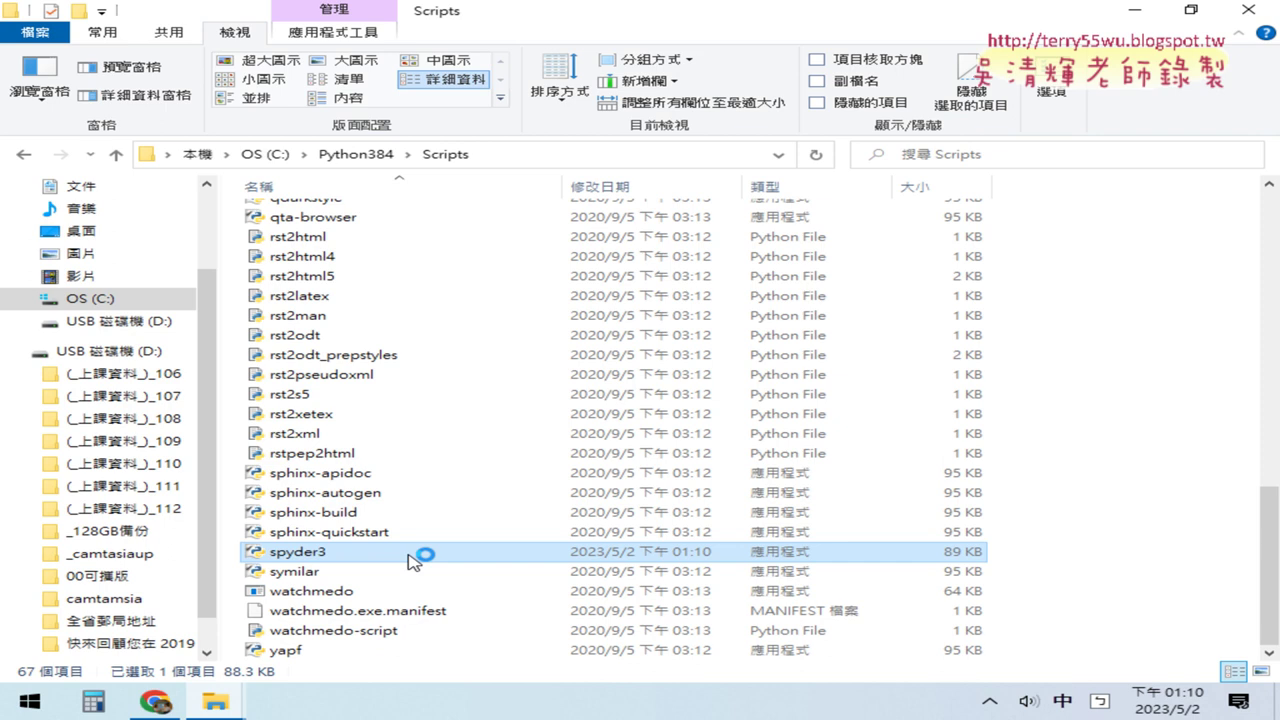